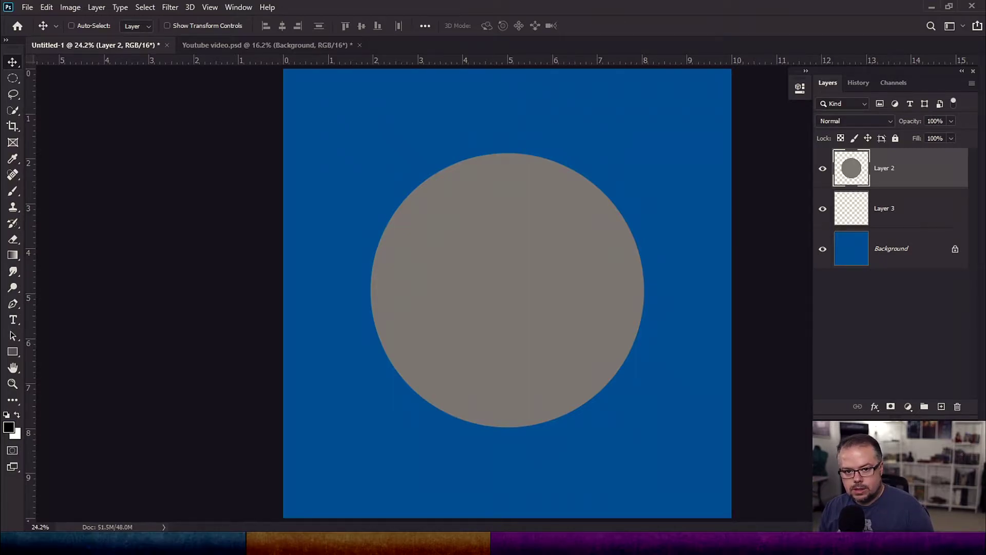
Step: Select the circle's outline on Layer 2 and brush black along its lower-right edge and white along its upper-left edge at 20% flow
left_click(858, 164, "ctrl")
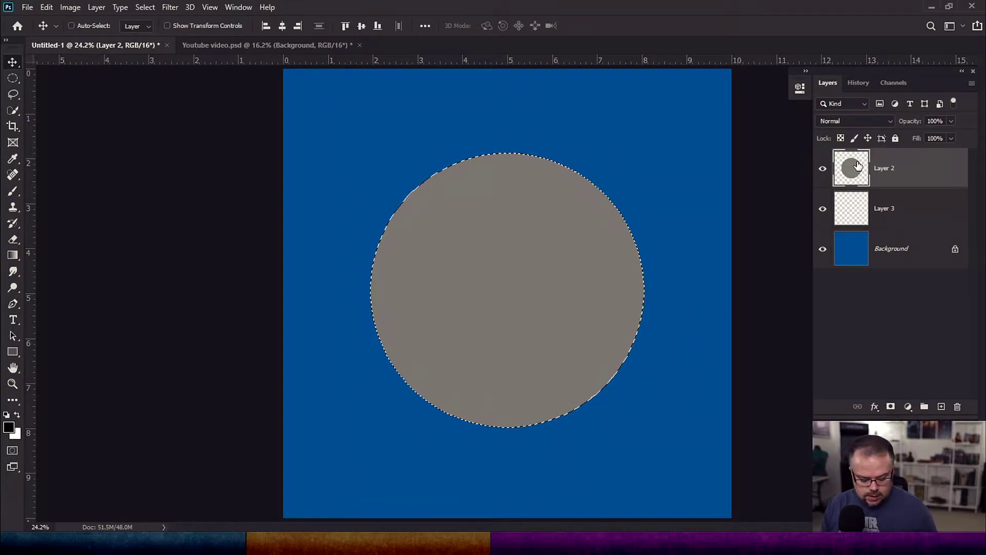
key("b")
key("shift+2")
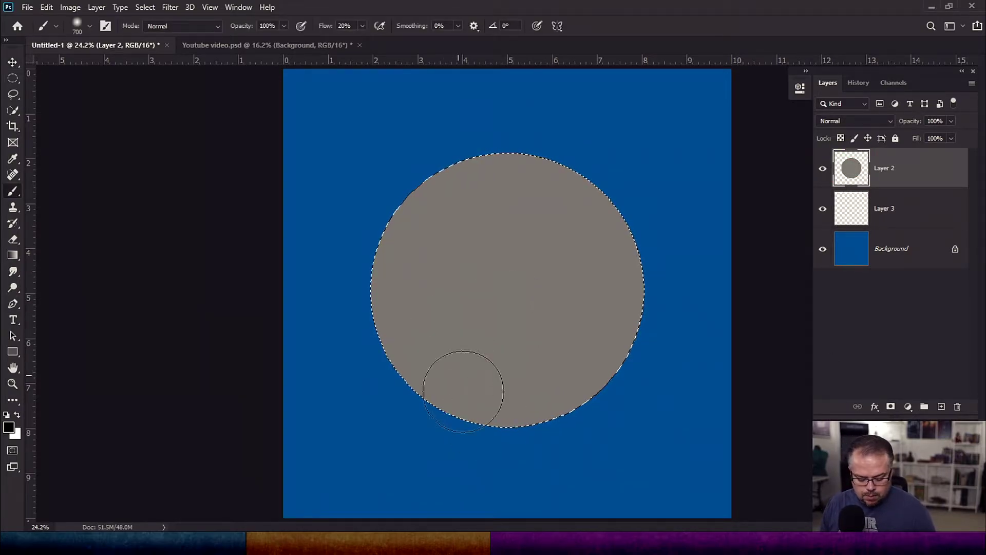
key("[")
mouse_move(473, 436)
left_mouse_down()
mouse_move(622, 385)
mouse_move(445, 475)
mouse_move(634, 370)
mouse_move(654, 316)
mouse_move(663, 343)
mouse_move(517, 440)
left_mouse_up()
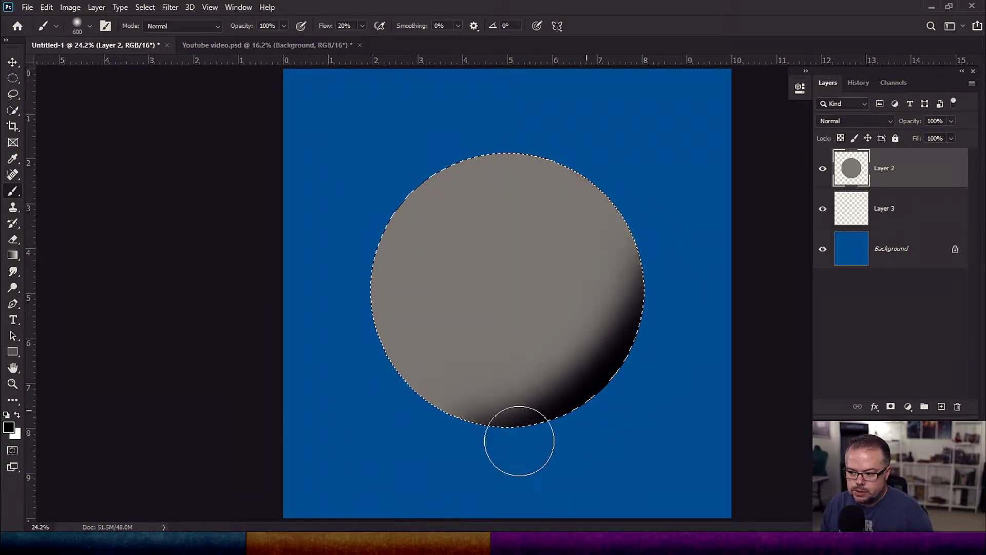
key("x")
mouse_move(434, 165)
left_mouse_down()
mouse_move(302, 326)
mouse_move(302, 310)
mouse_move(500, 130)
mouse_move(568, 99)
mouse_move(599, 126)
left_mouse_up()
Step: Paint a wide, soft black shadow over the circle's lower-right half with a 1000 px brush at 3% flow
key("shift+0")
key("shift+3")
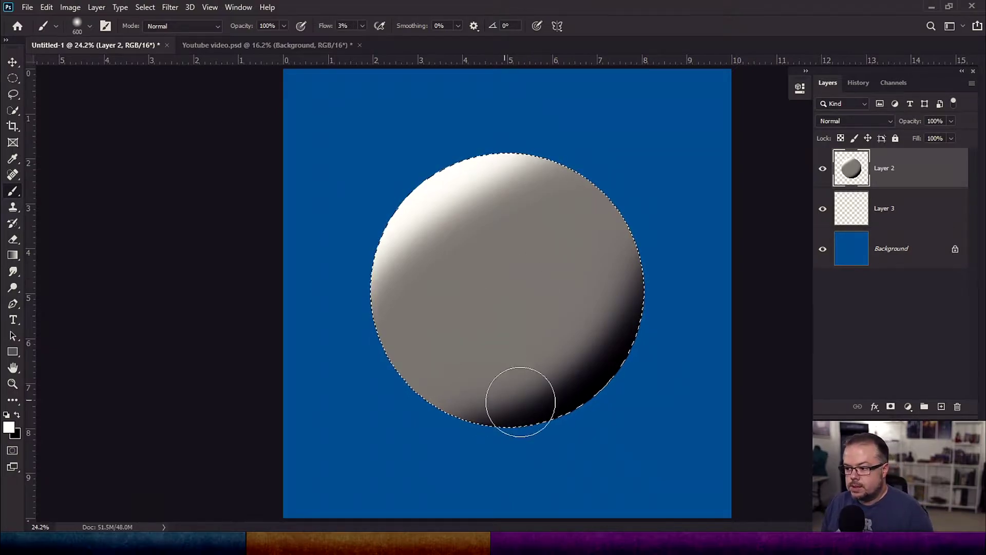
key("x")
key("bracketright")
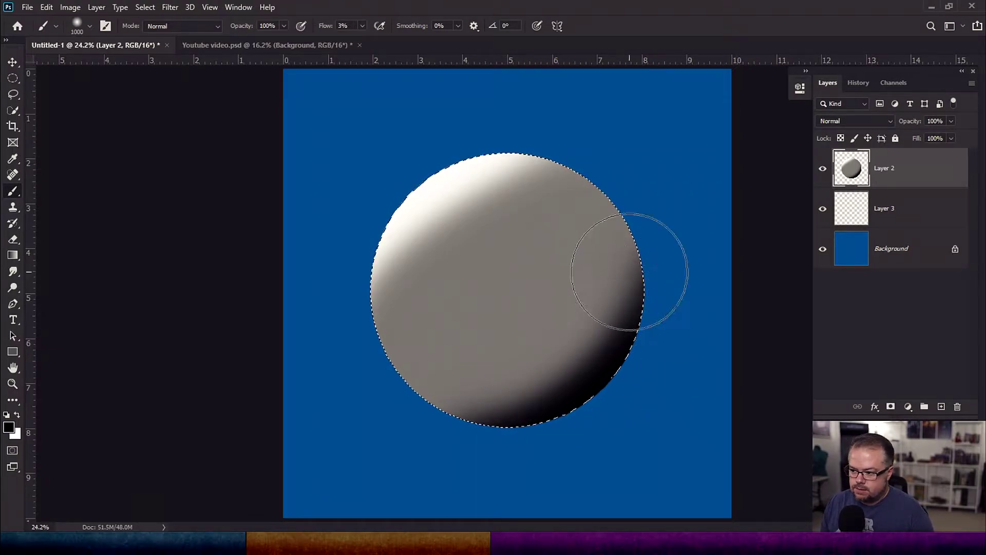
mouse_move(591, 352)
left_mouse_down()
mouse_move(647, 275)
mouse_move(621, 264)
mouse_move(588, 357)
mouse_move(521, 403)
mouse_move(390, 463)
mouse_move(440, 462)
mouse_move(634, 320)
left_mouse_up()
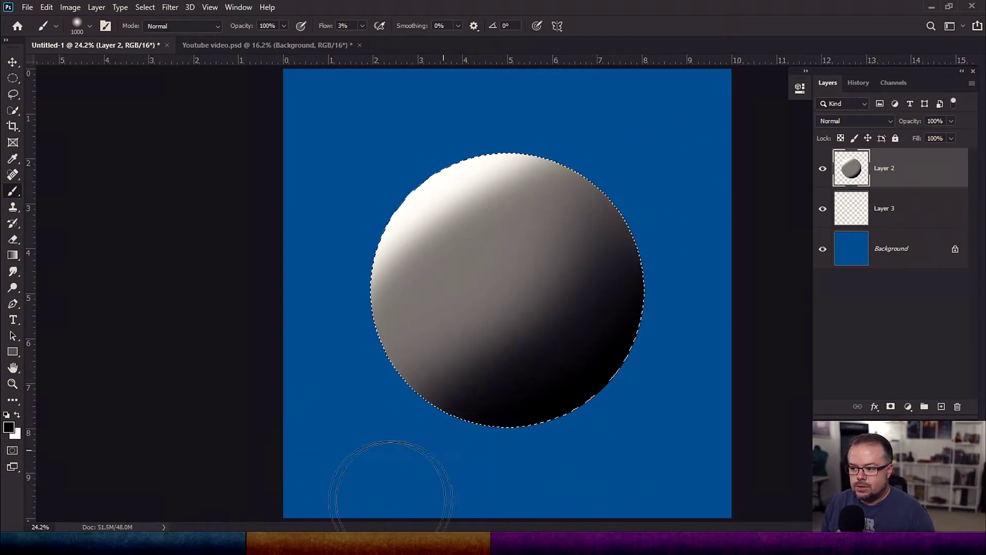
Step: Blend the white highlight softly across the circle's upper-left half with a large brush at 3% flow, and clear the selection
key("x")
key("bracketright")
mouse_move(366, 222)
left_mouse_down()
mouse_move(358, 287)
mouse_move(353, 282)
mouse_move(364, 242)
mouse_move(369, 339)
left_mouse_up()
mouse_move(554, 148)
left_mouse_down()
mouse_move(521, 189)
mouse_move(425, 238)
left_mouse_up()
key("bracketleft")
left_click_drag(463, 195, 395, 281)
left_click_drag(494, 168, 411, 256)
key("x")
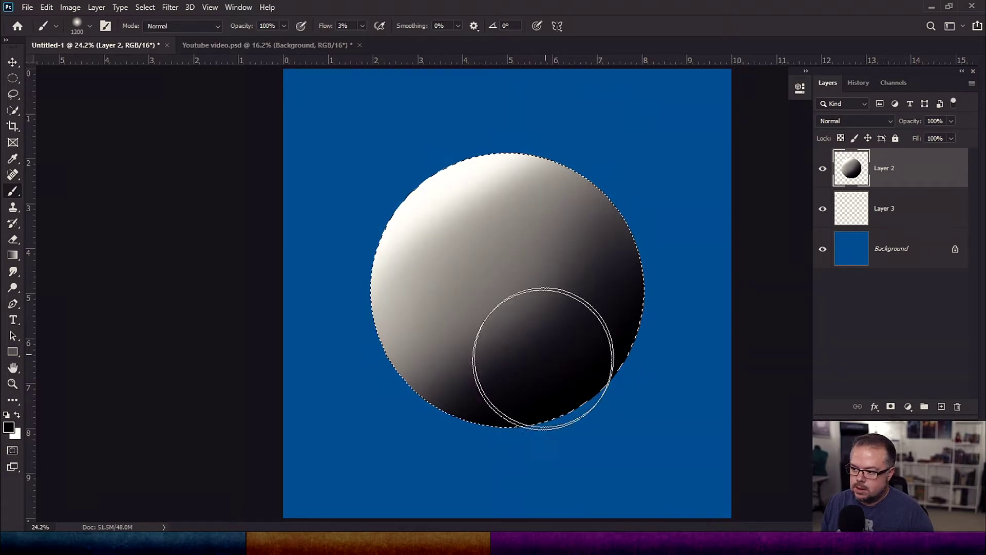
key("bracketright")
key("bracketright")
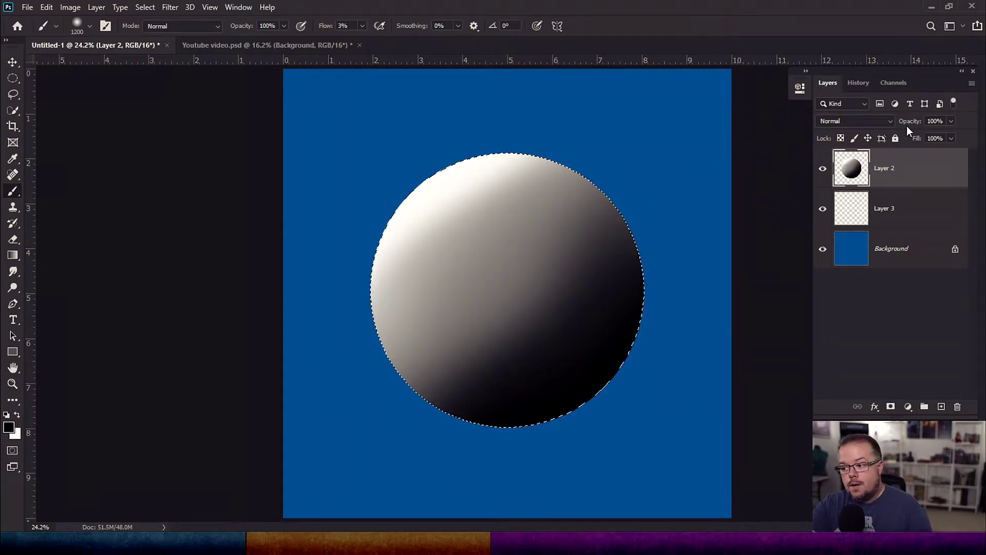
key("ctrl+d")
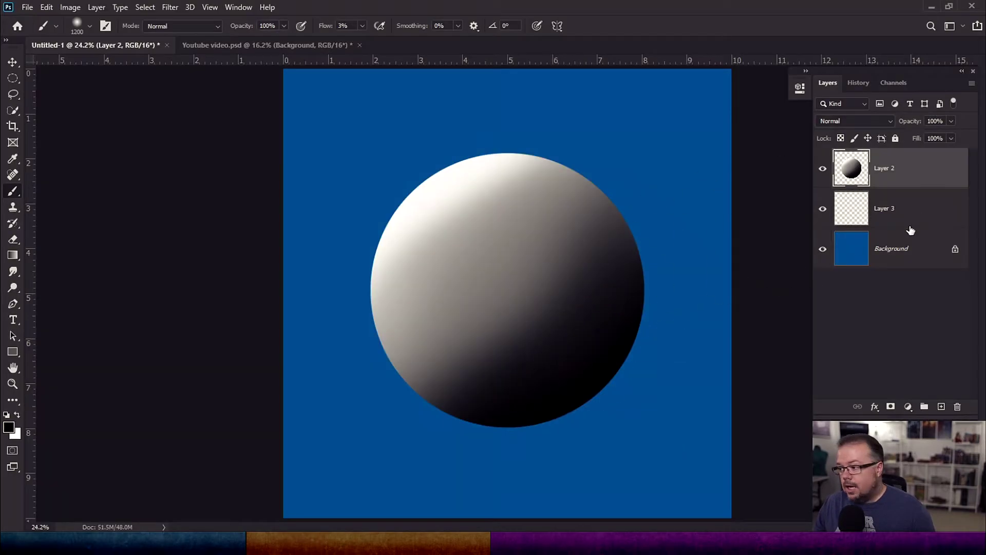
Step: On Layer 3, paint a soft black cast shadow beneath the sphere and out to its right, enlarging the brush up to 700 px
left_click(931, 202)
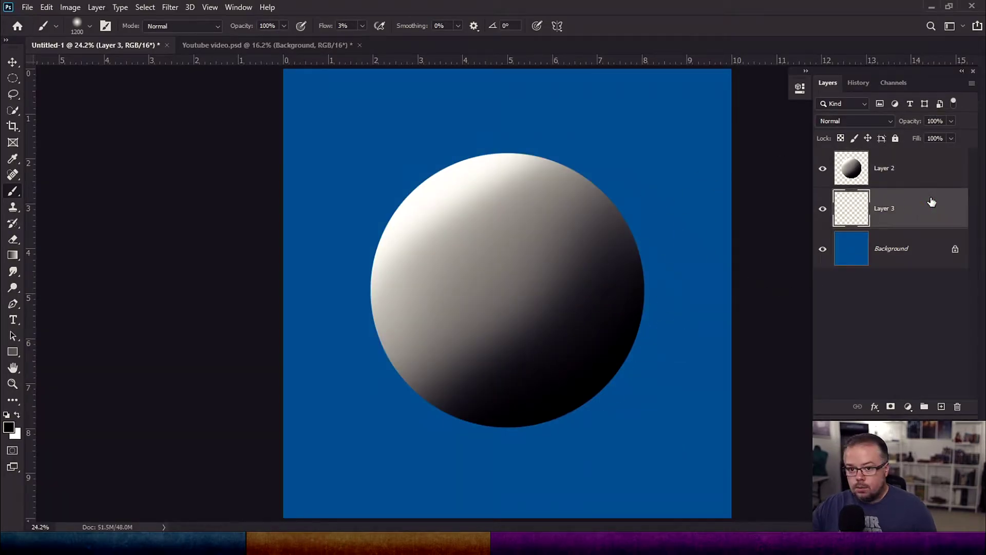
key("bracketleft")
key("bracketleft")
key("bracketleft")
key("bracketleft")
key("bracketleft")
key("bracketleft")
key("bracketleft")
key("bracketleft")
key("bracketleft")
key("bracketleft")
mouse_move(508, 432)
left_mouse_down()
mouse_move(527, 423)
mouse_move(465, 431)
mouse_move(522, 430)
mouse_move(519, 418)
mouse_move(584, 427)
mouse_move(544, 421)
left_mouse_up()
key("bracketright")
key("bracketright")
left_click_drag(666, 416, 530, 419)
key("bracketright")
key("bracketright")
mouse_move(464, 423)
left_mouse_down()
mouse_move(627, 422)
mouse_move(535, 421)
mouse_move(794, 388)
left_mouse_up()
key("bracketright")
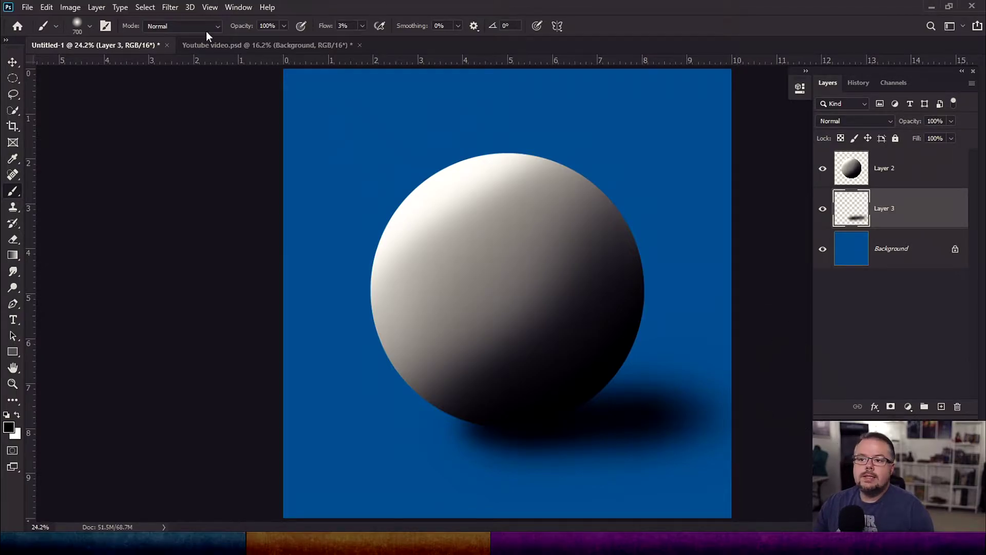
Step: Switch to Youtube video.psd and examine the portrait's skin texture around the nose and mouth at up to 300% zoom
left_click(288, 41)
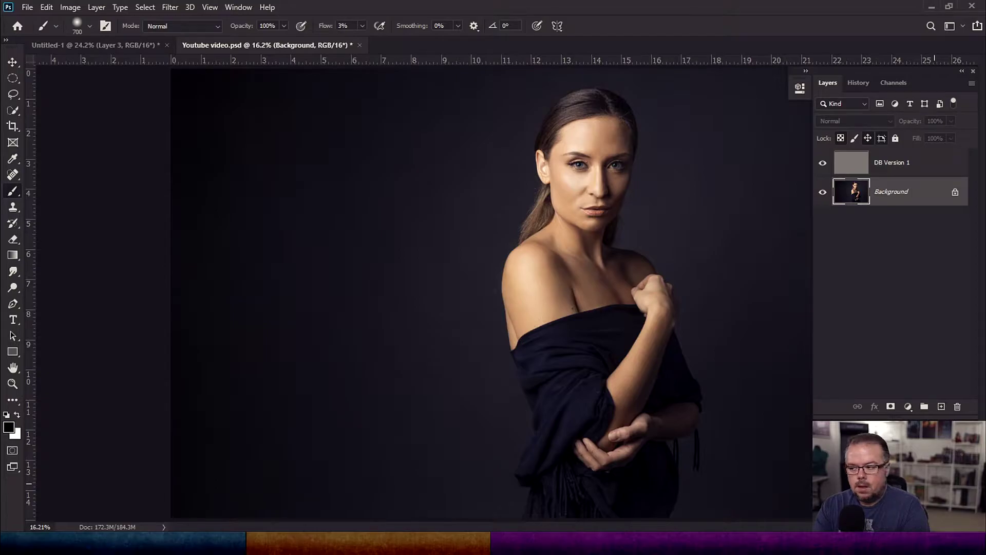
key("z")
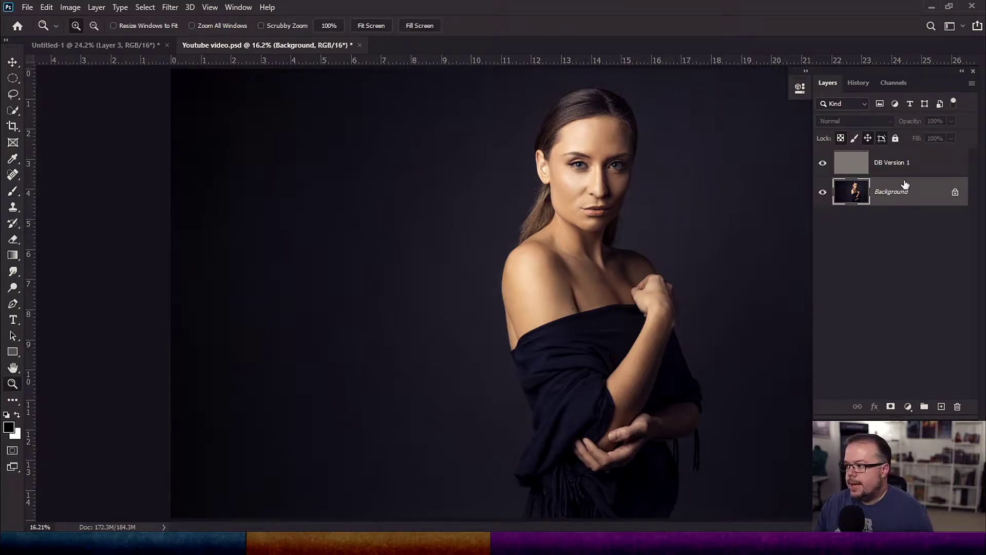
left_click(598, 216)
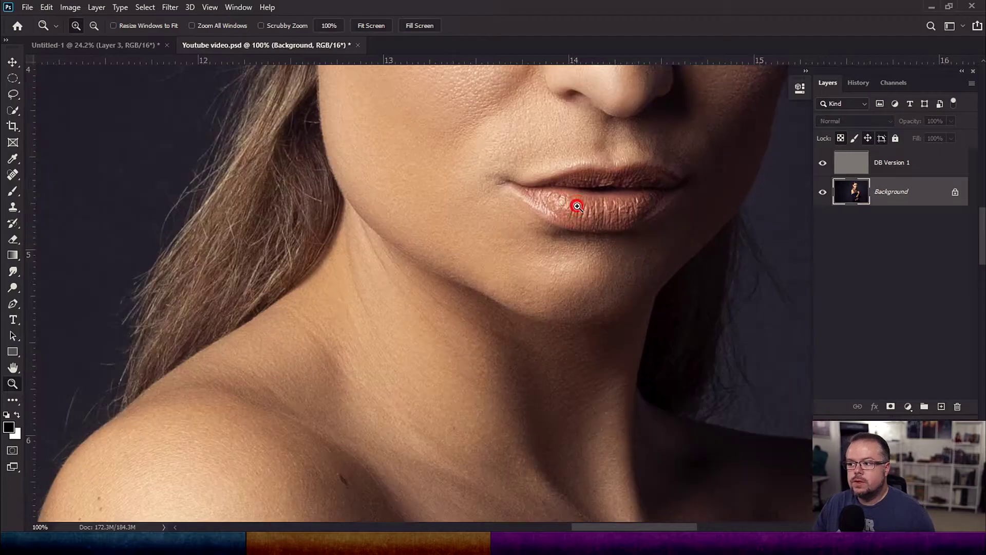
left_click_drag(569, 178, 480, 343)
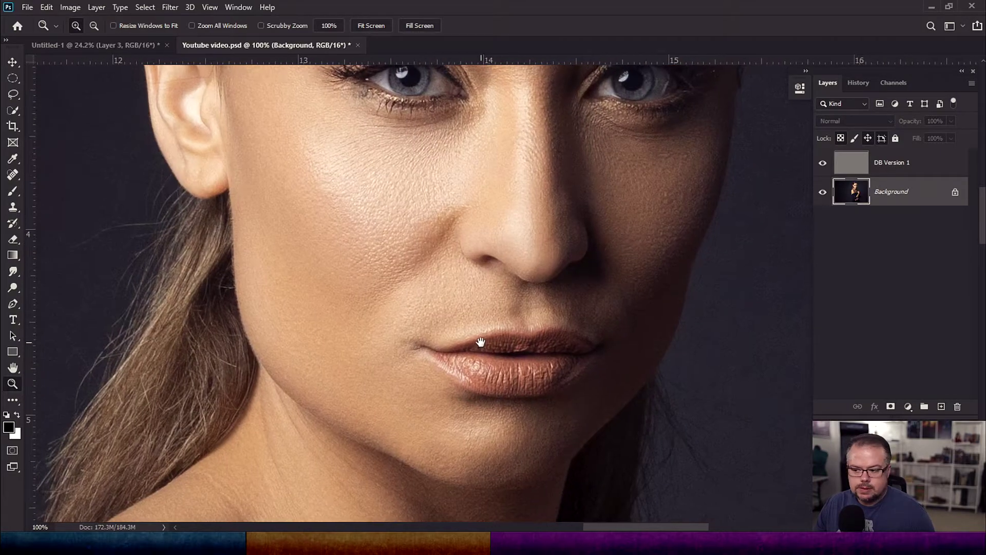
left_click(479, 297)
left_click(480, 297)
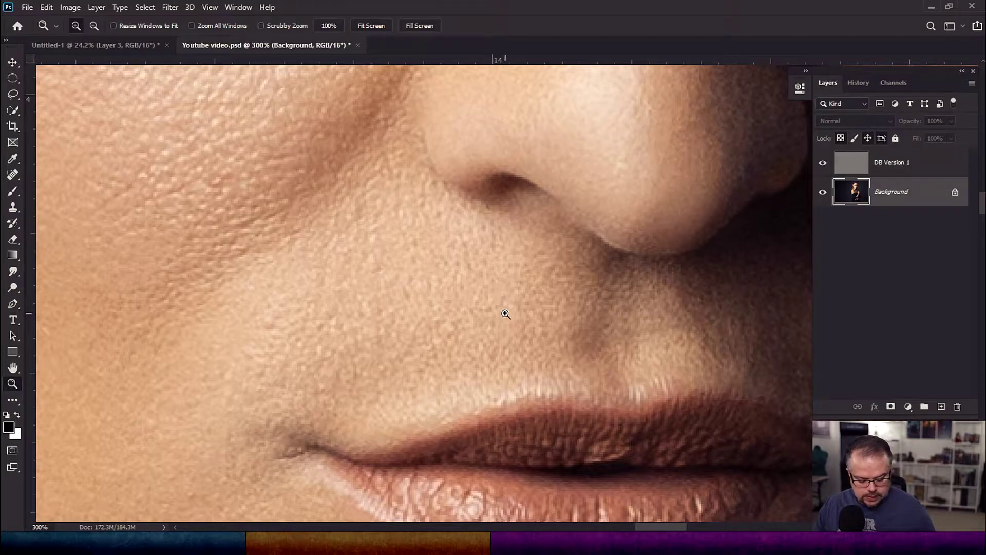
key("v")
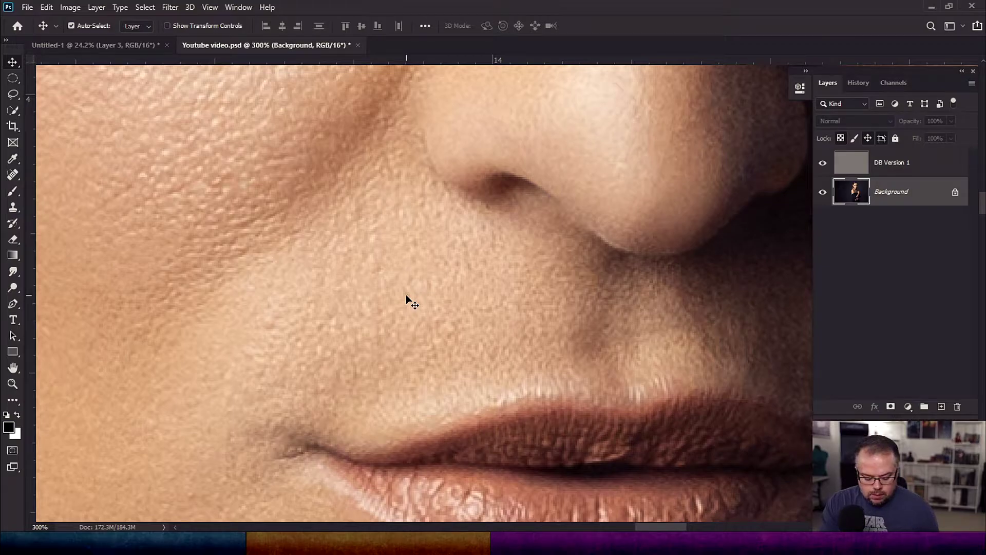
key("ctrl+minus")
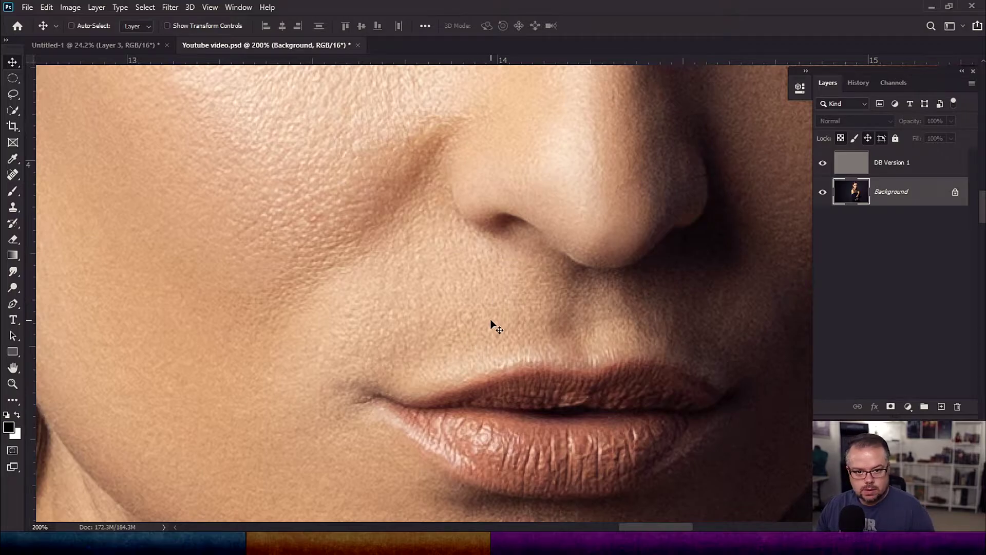
left_click_drag(361, 448, 326, 363)
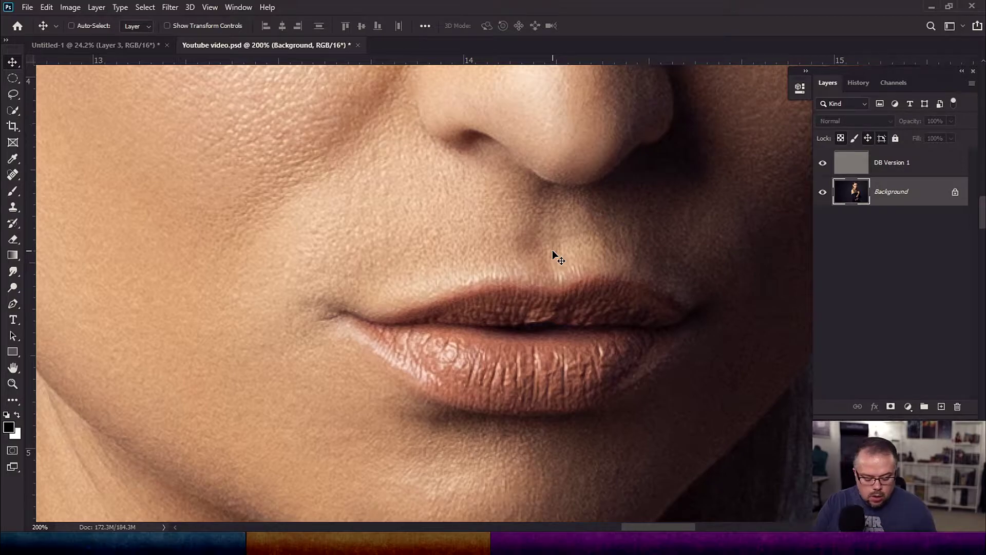
key("ctrl+0")
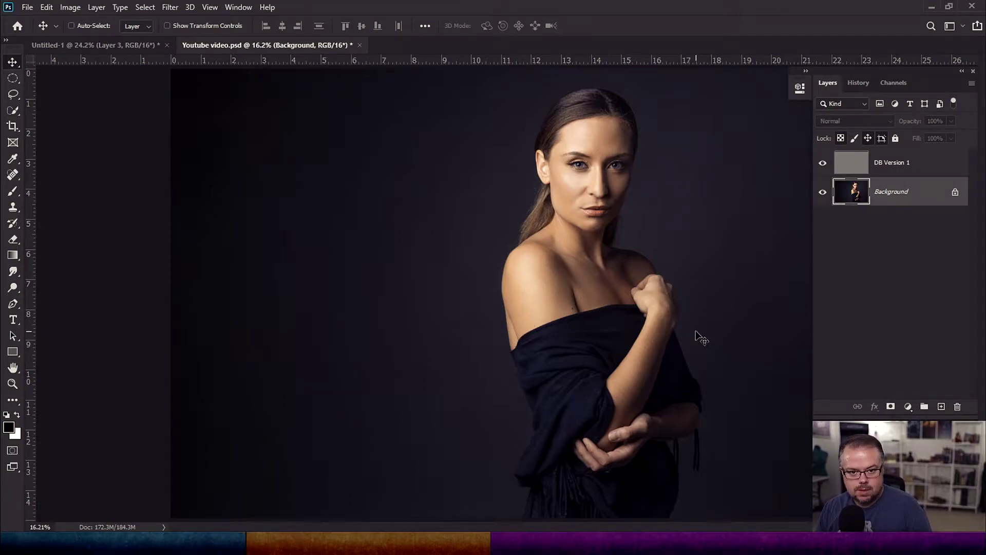
Step: Examine the highlights and shadows on the woman's face, neck and shoulders at 33% to 67% zoom
key("z")
left_click(610, 209)
left_click_drag(593, 343, 464, 380)
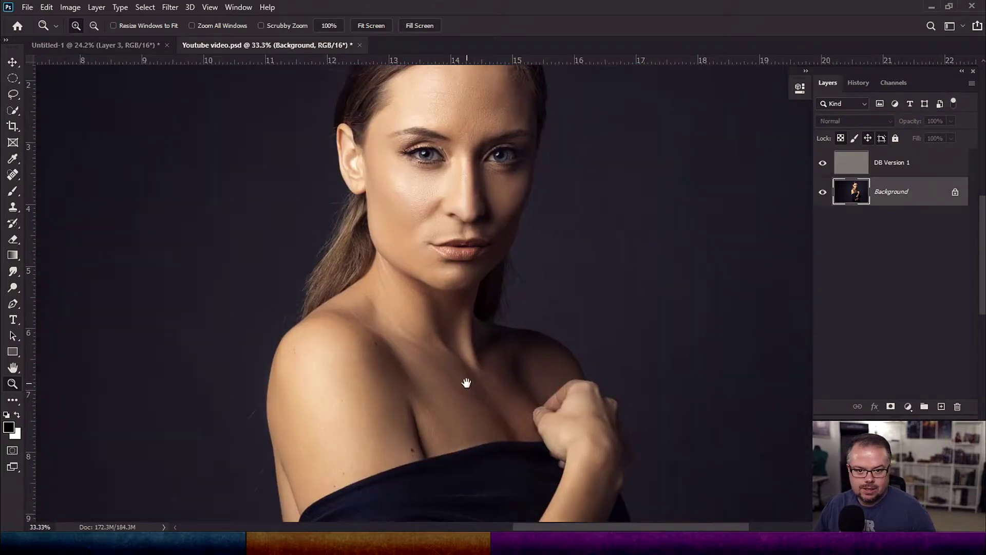
left_click(493, 323)
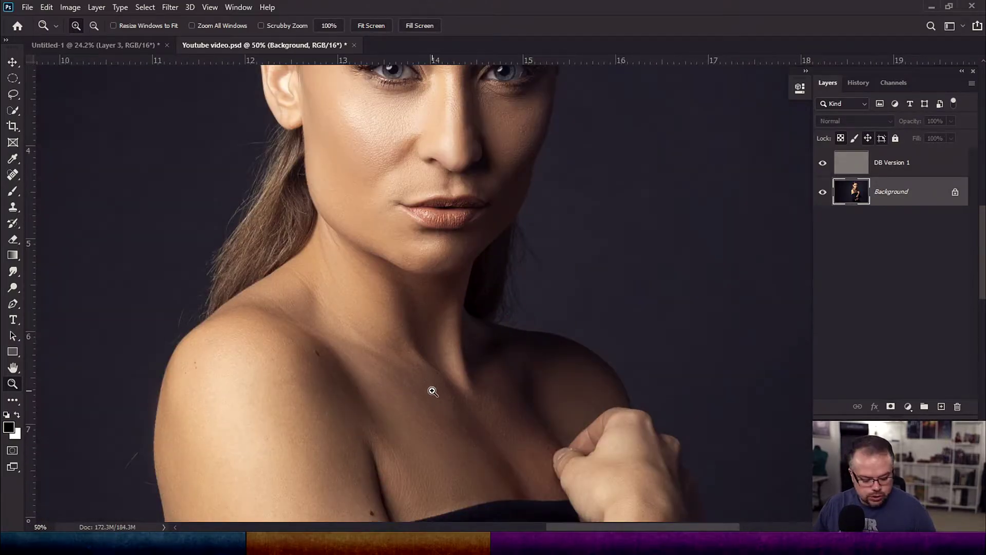
key("v")
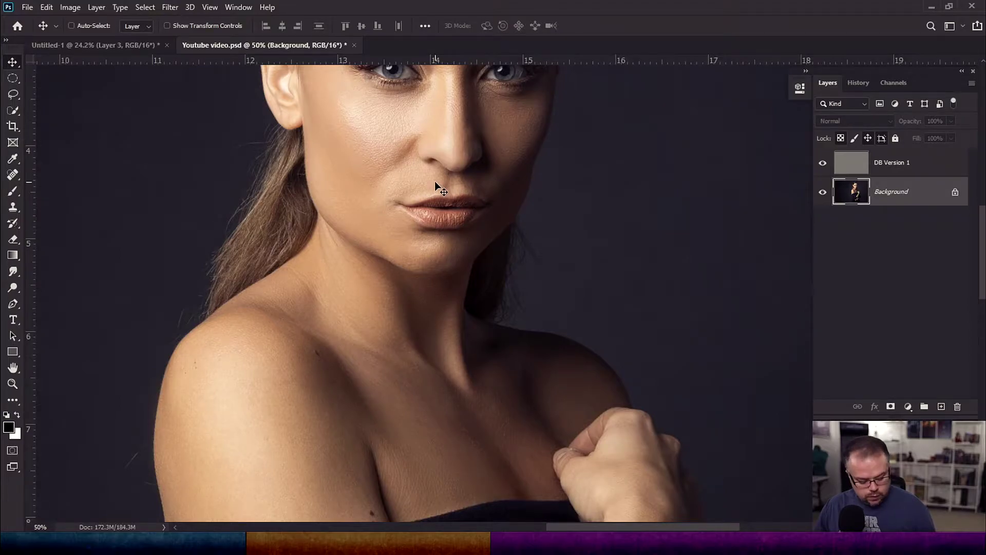
key("z")
left_click_drag(370, 224, 320, 367)
left_click(367, 259)
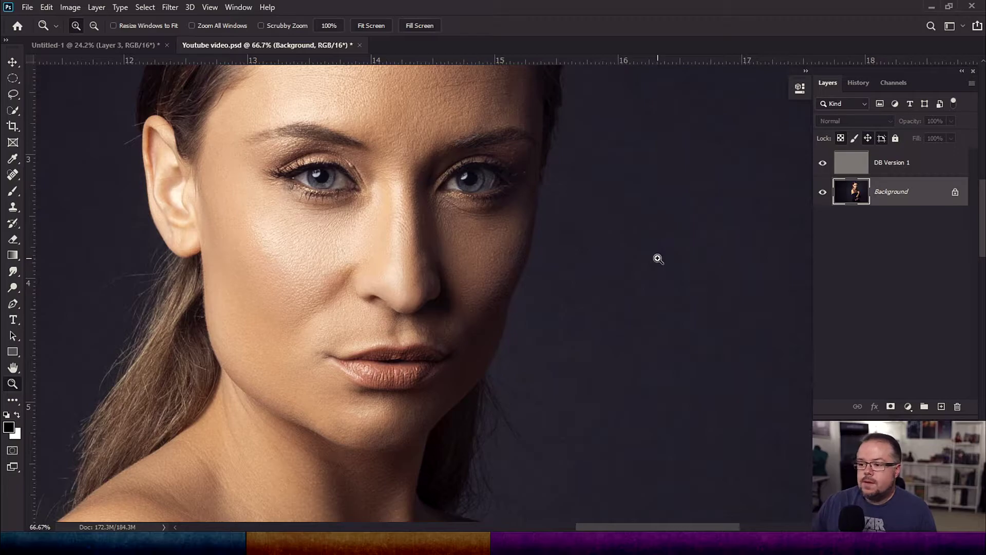
Step: Create a layer named "Dodge And Burn" above the Background in Overlay mode, filled with the Overlay-neutral 50% gray
left_click(953, 170)
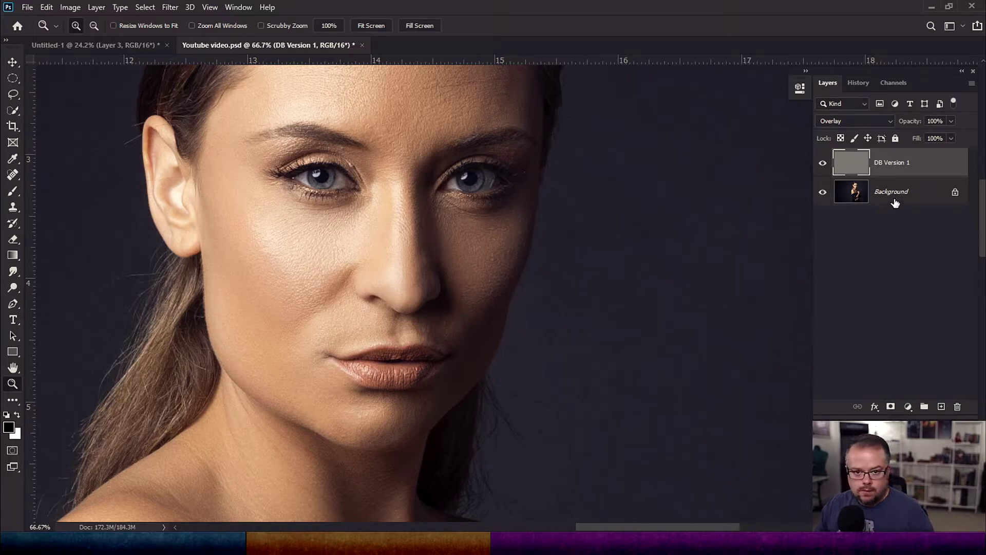
left_click(922, 198)
left_click(100, 8)
mouse_move(206, 20)
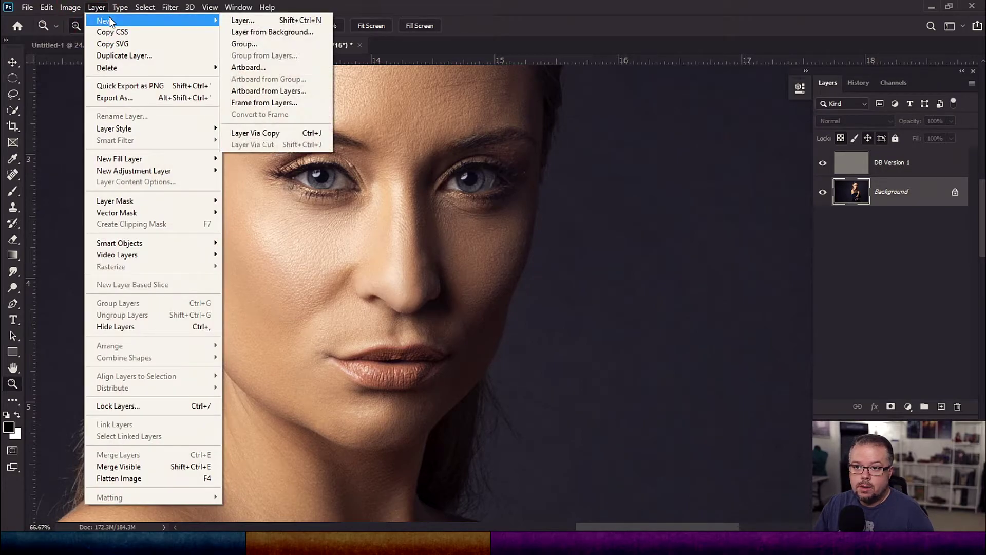
left_click(251, 22)
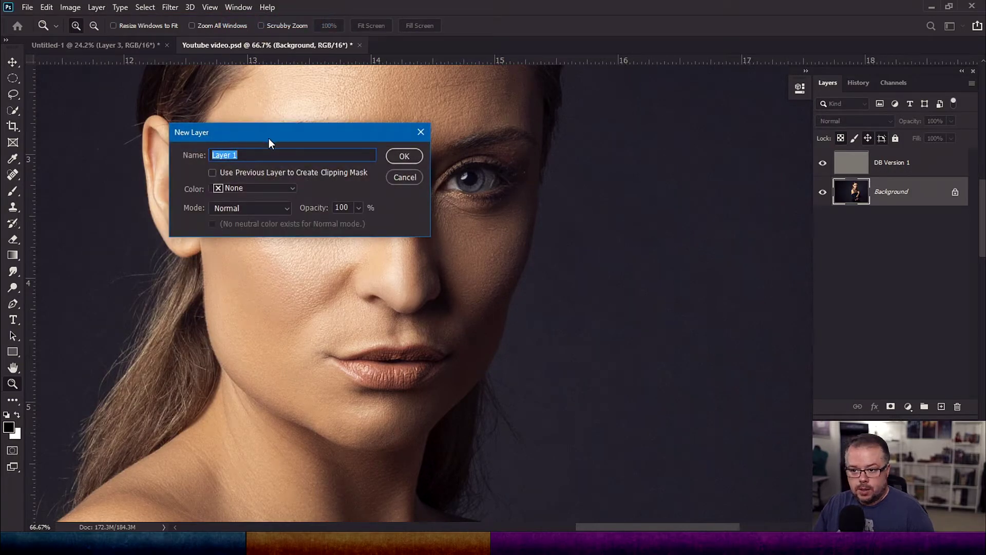
type("Dod")
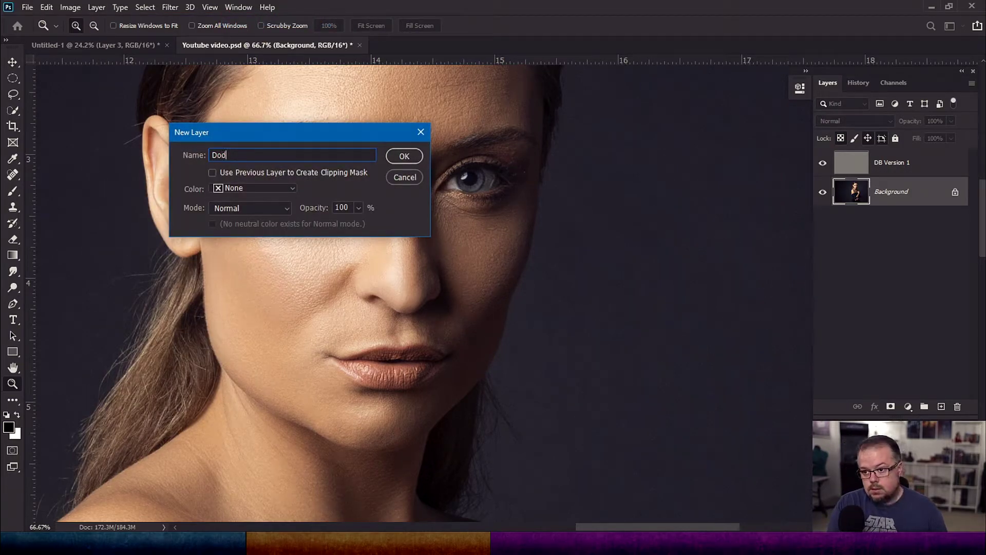
type("ge And Burn")
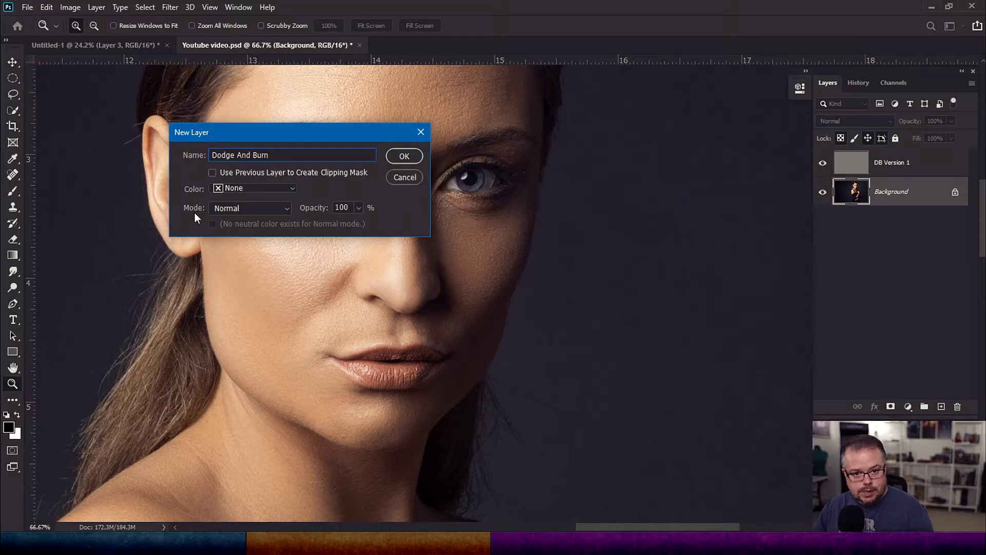
left_click(229, 207)
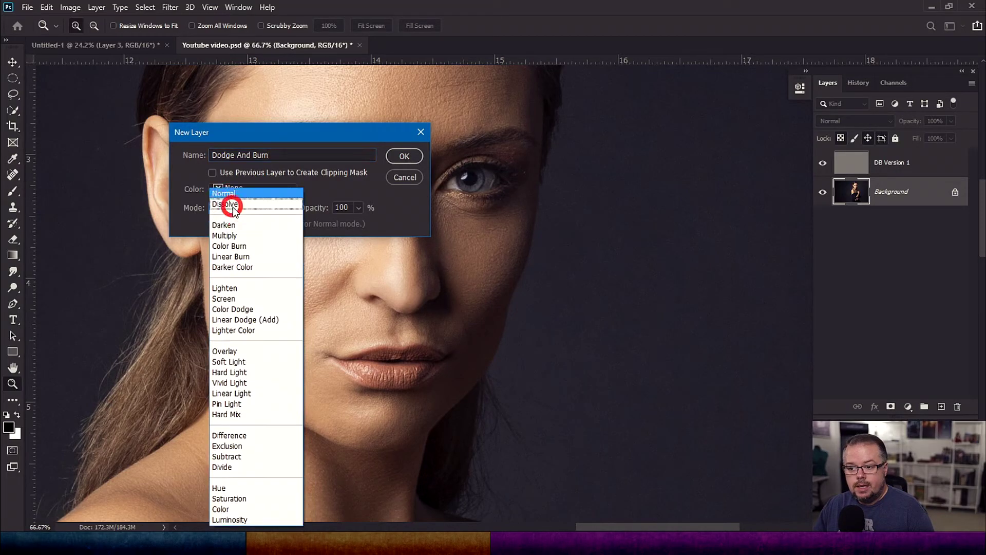
left_click(245, 347)
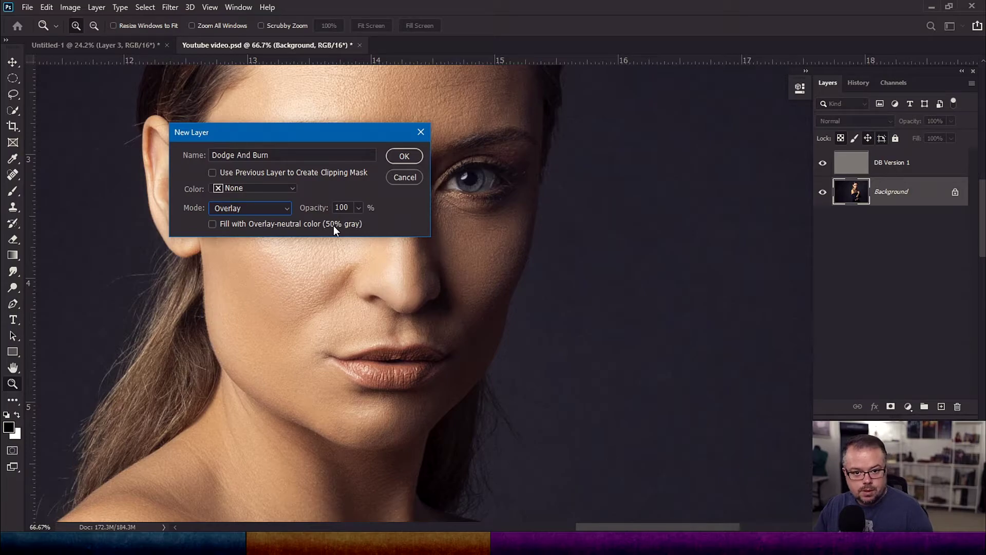
left_click(211, 227)
left_click(415, 156)
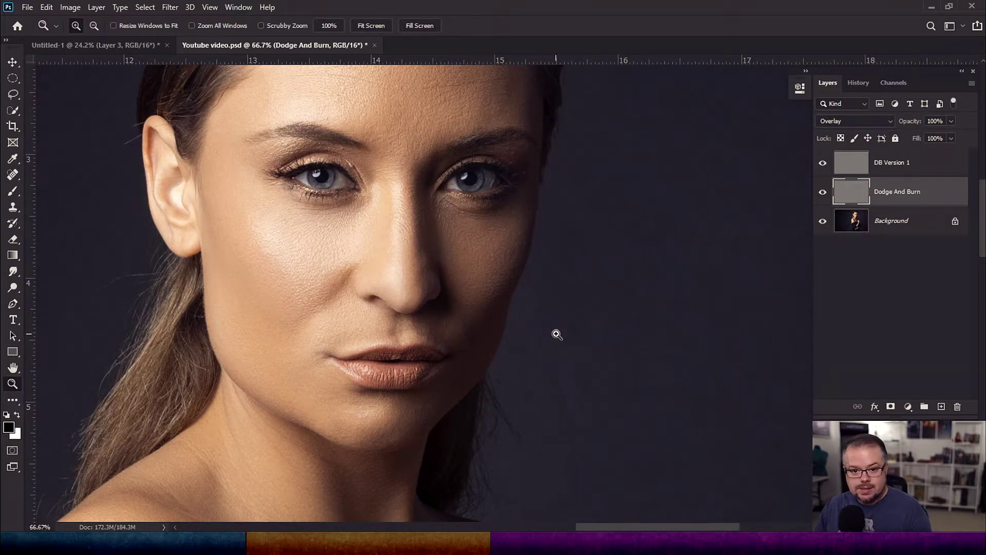
Step: Set the Dodge And Burn layer's blend mode to Normal to view its gray fill, and delete the layer
left_click(851, 119)
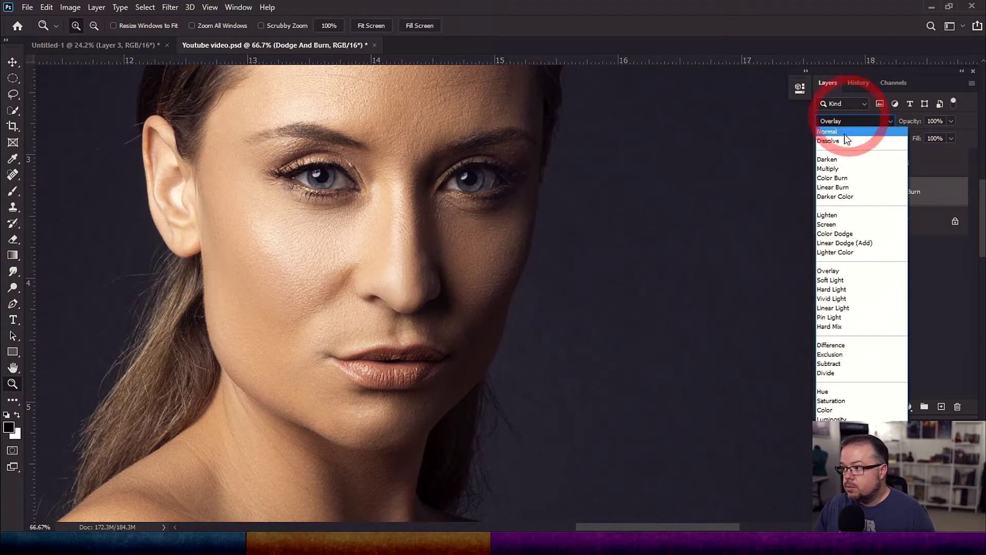
left_click(837, 99)
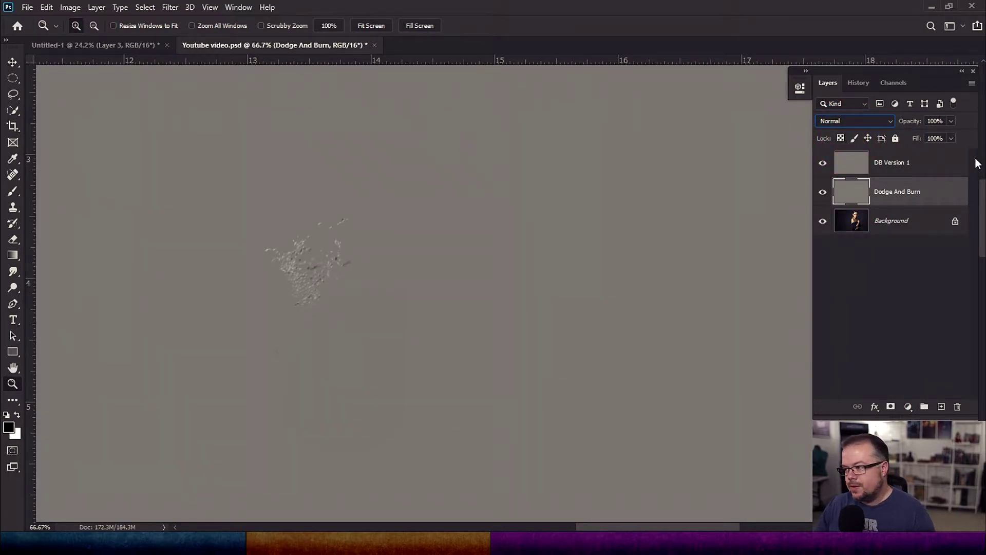
left_click(832, 124)
left_click(846, 125)
left_click(920, 193)
key("Delete")
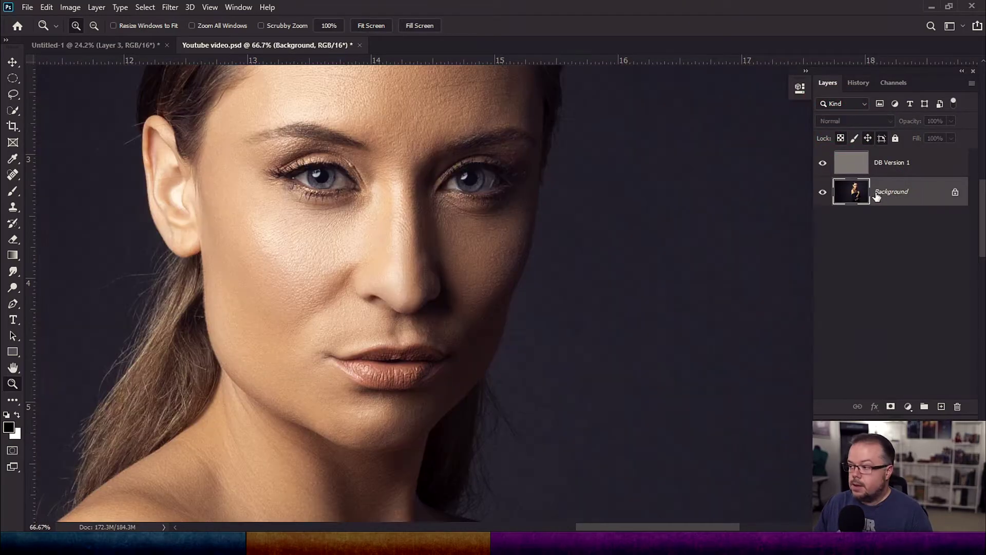
Step: Select the DB Version 1 layer and compare the cheek skin beside the nose with and without it at 300% zoom
left_click(917, 167)
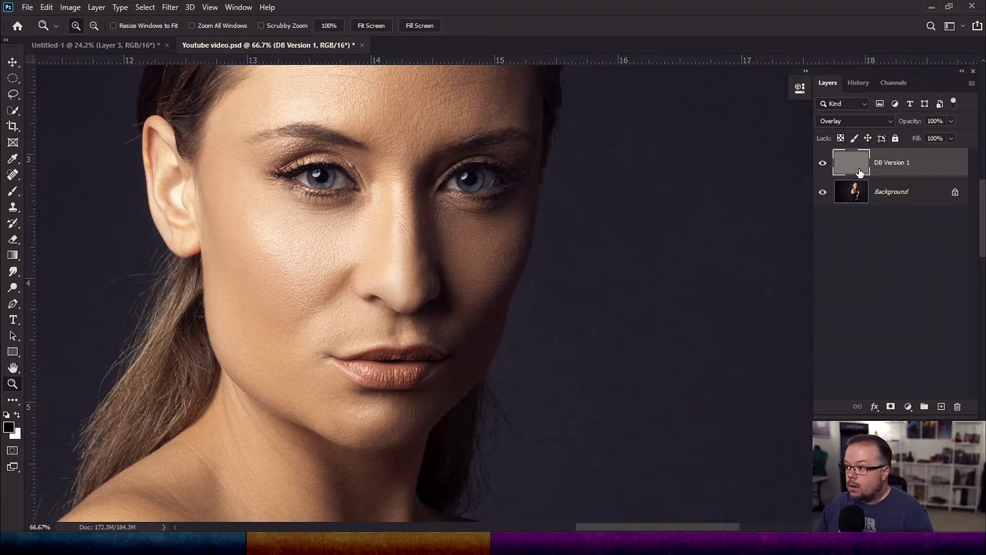
left_click(319, 286)
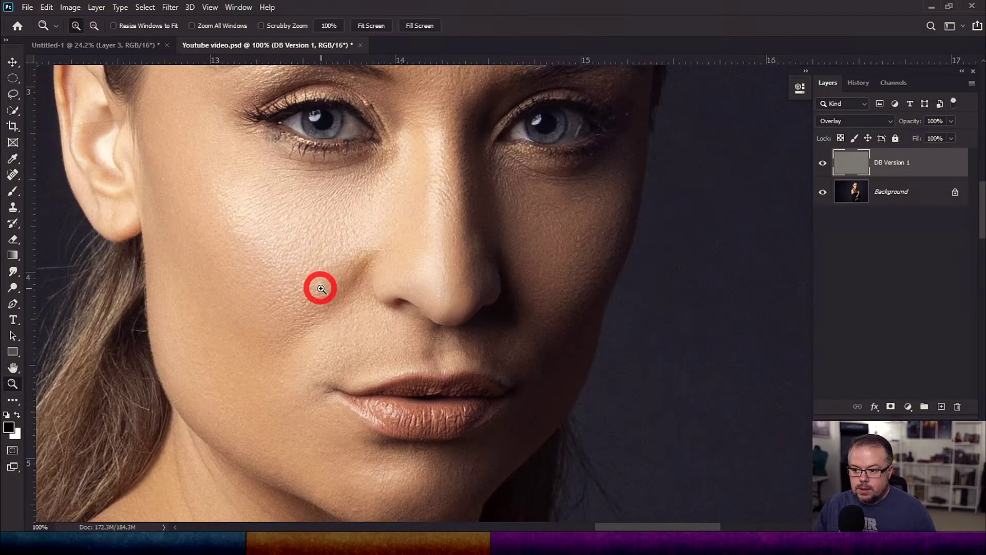
double_click(321, 288)
left_click(321, 288)
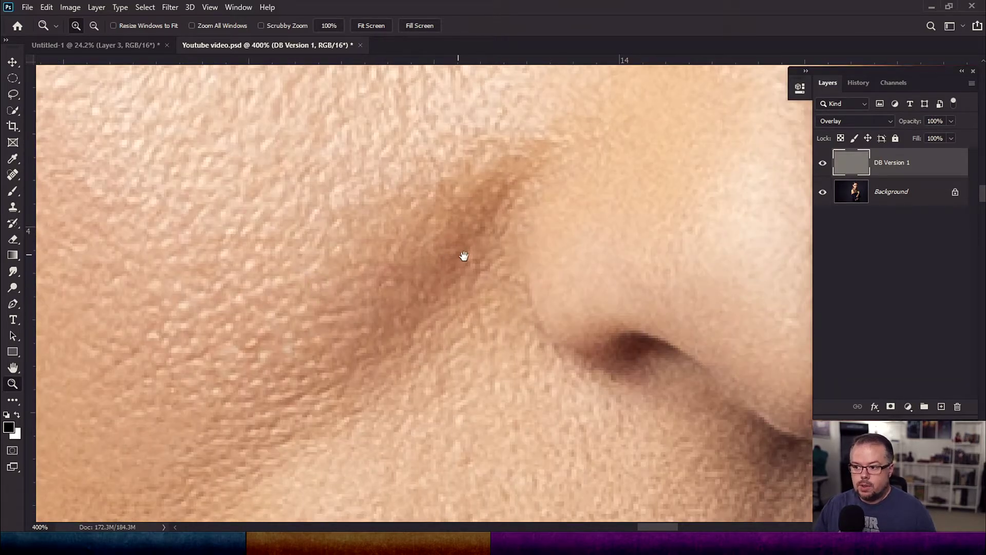
left_click_drag(465, 257, 527, 387)
left_click(521, 380, "alt")
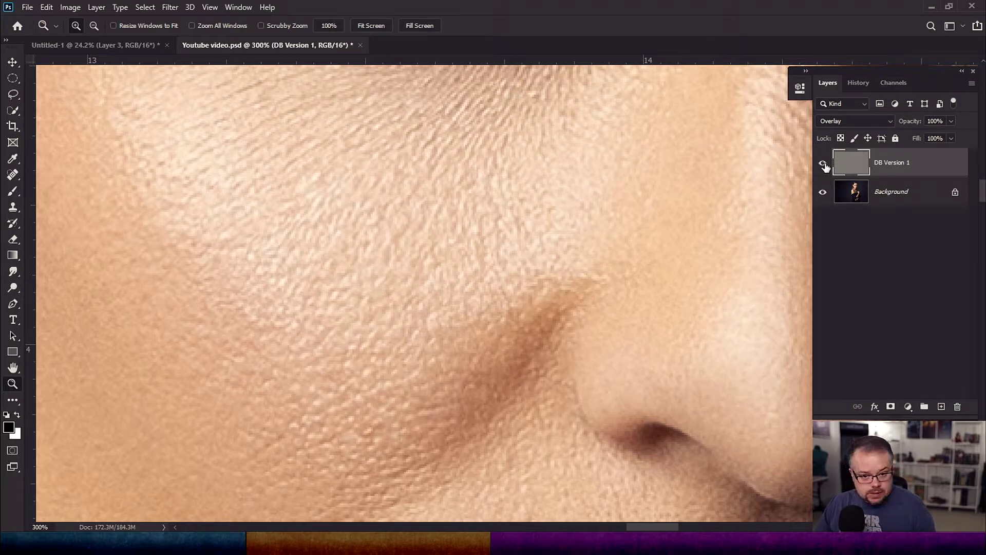
left_click(824, 164)
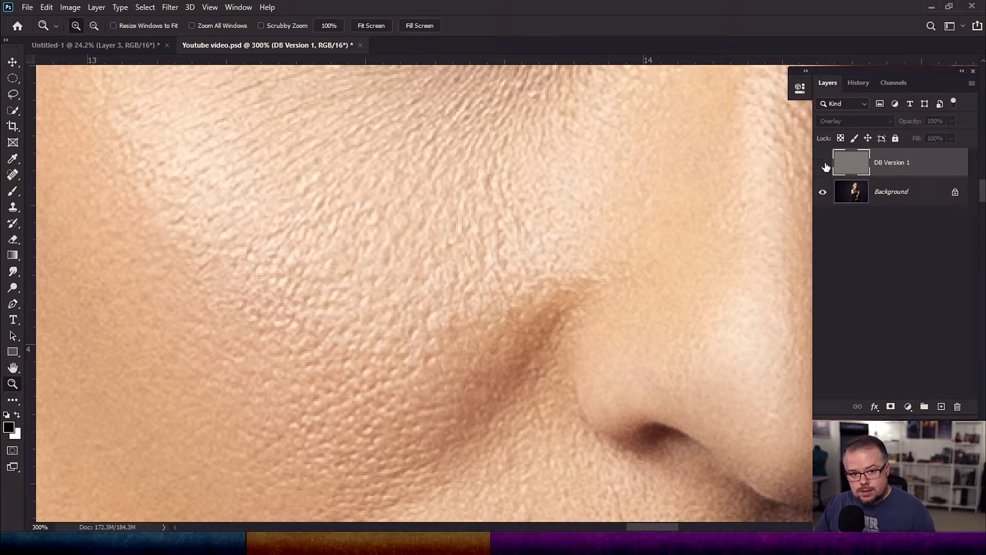
left_click(824, 164)
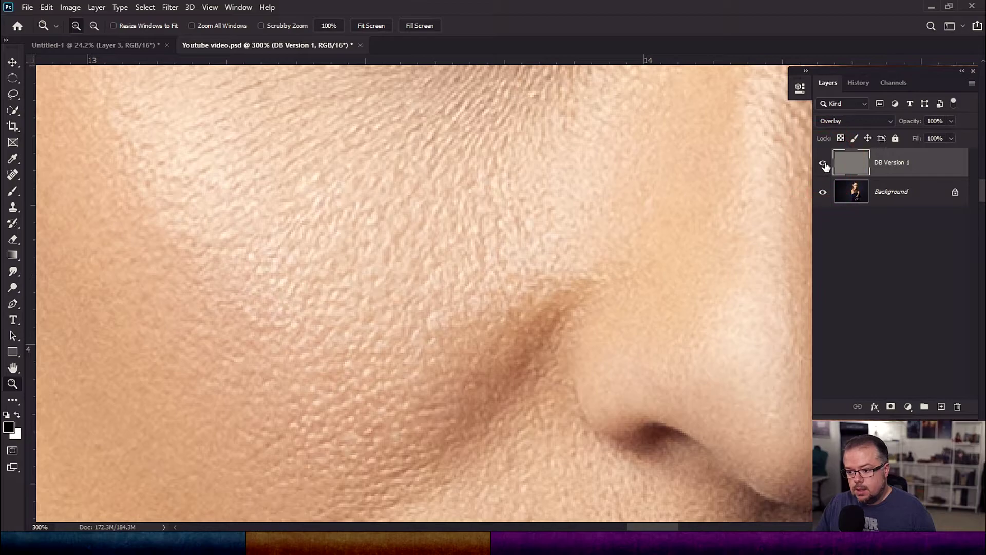
left_click(823, 164)
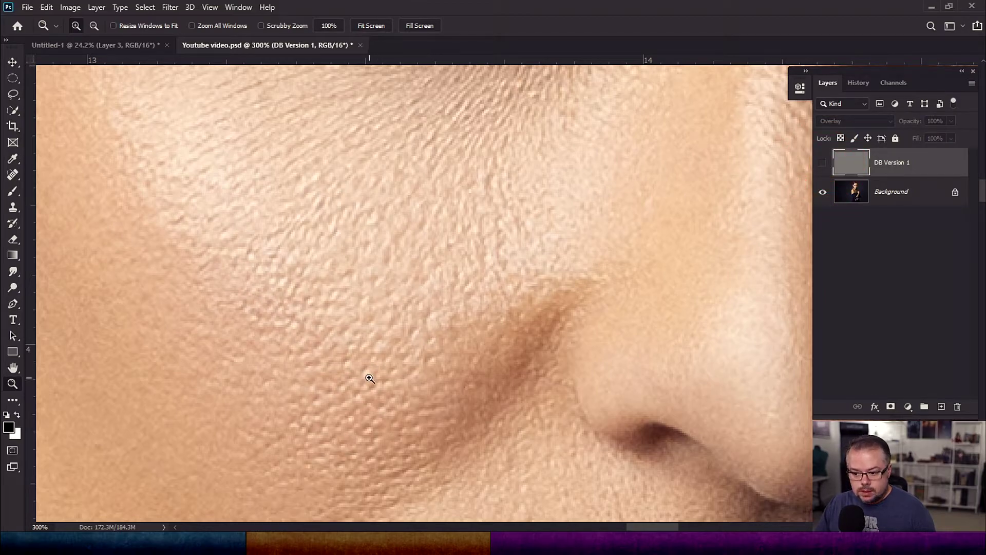
key("v")
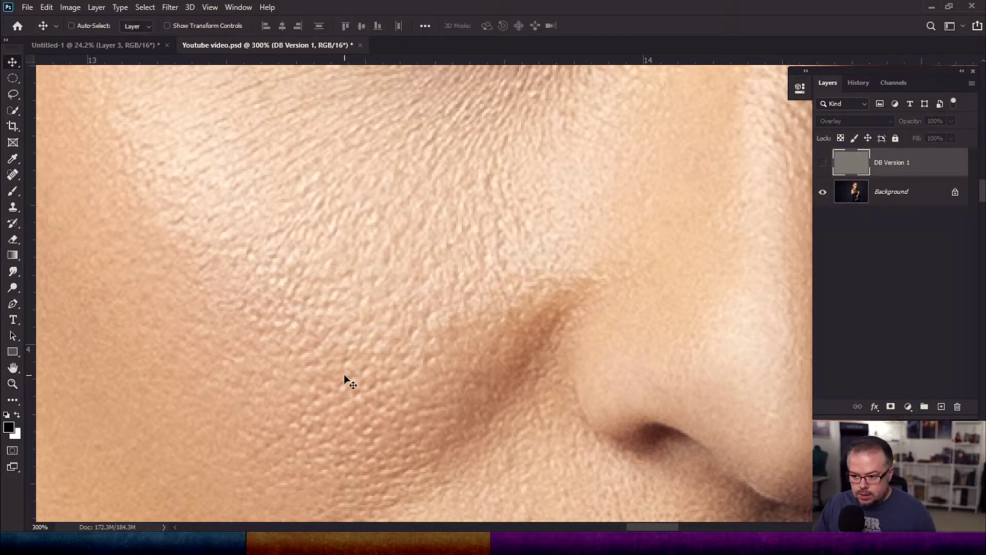
left_click(823, 164)
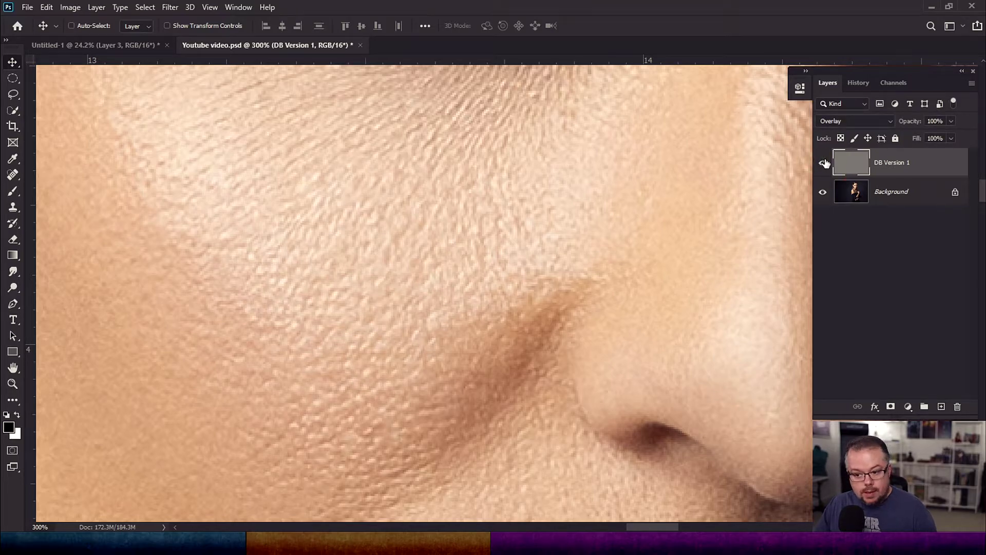
left_click(824, 163)
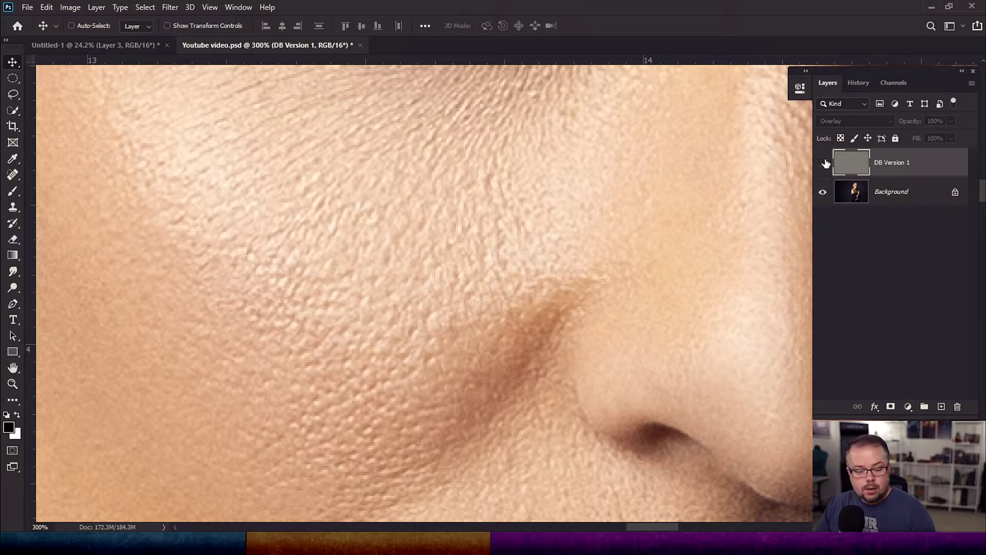
left_click(823, 163)
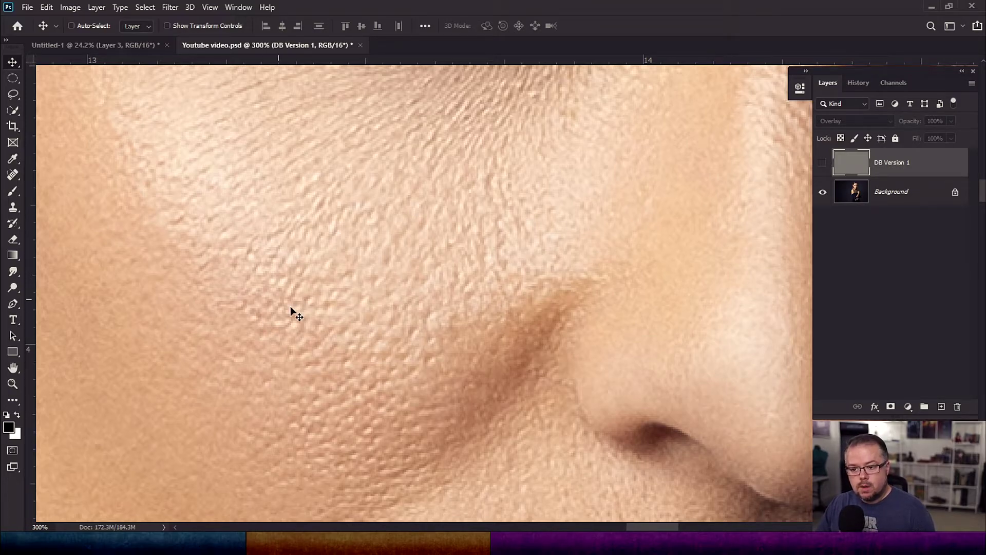
left_click_drag(369, 381, 286, 143)
left_click(823, 163)
Step: Dodge small dark spots around the mouth corner on DB Version 1 with a white 5 to 6 px brush at 1% flow
key("b")
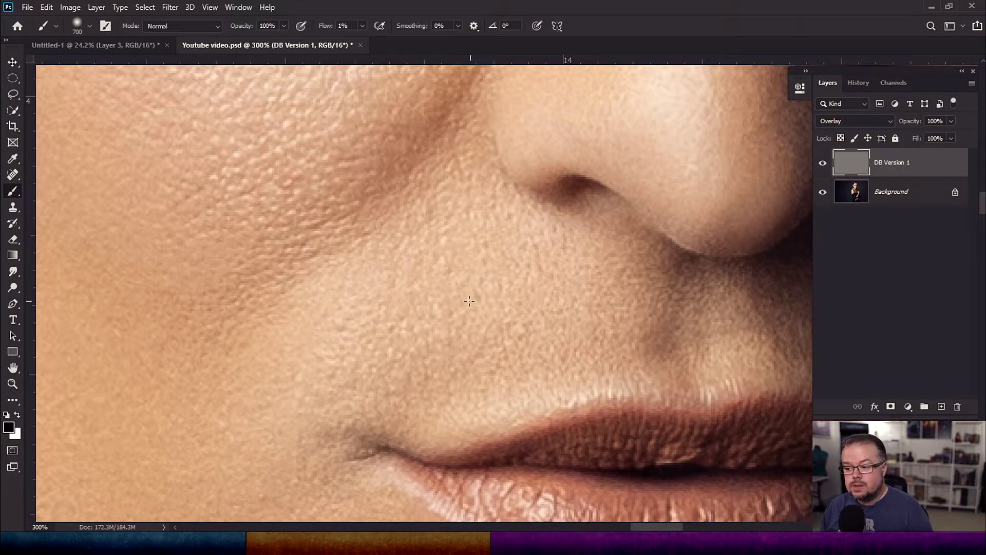
key("x")
key("bracketleft")
key("bracketleft")
key("bracketleft")
key("bracketleft")
key("bracketleft")
key("bracketleft")
key("bracketleft")
key("bracketleft")
key("bracketleft")
key("bracketleft")
key("bracketleft")
key("bracketleft")
key("bracketleft")
key("bracketleft")
key("bracketleft")
key("bracketleft")
key("bracketleft")
key("bracketleft")
key("bracketleft")
key("bracketleft")
key("bracketleft")
key("bracketleft")
key("bracketleft")
key("bracketleft")
key("bracketleft")
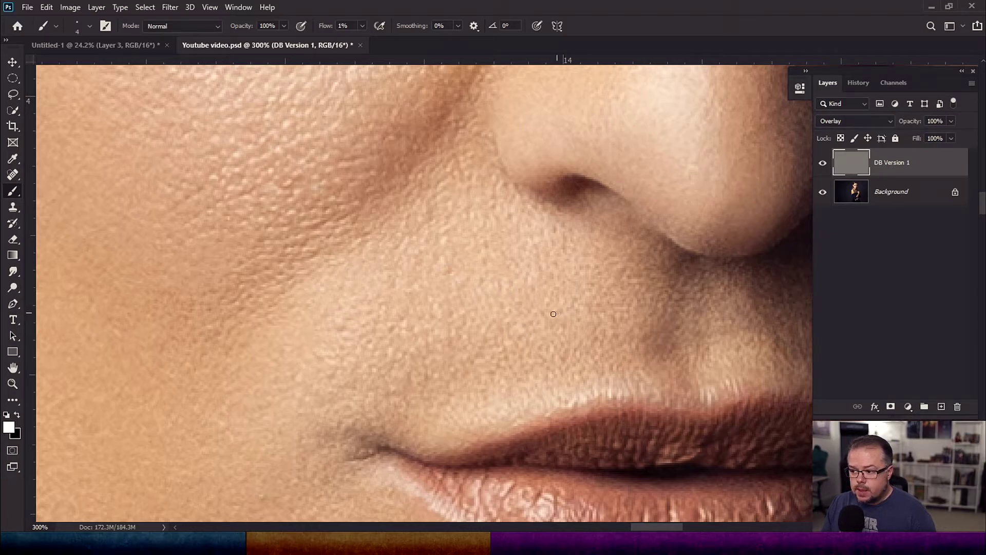
key("bracketright")
key("bracketright")
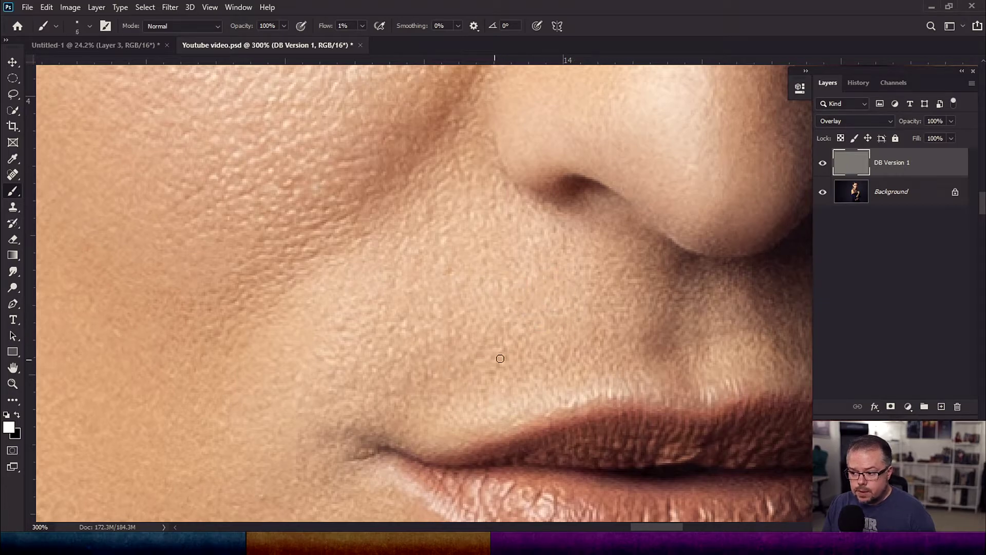
left_click(507, 364)
key("bracketleft")
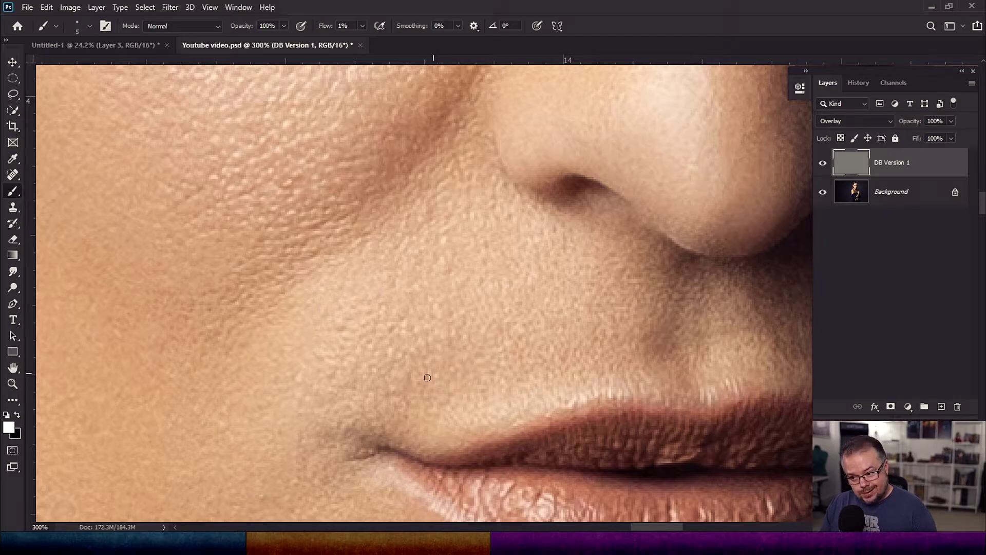
left_click(395, 417)
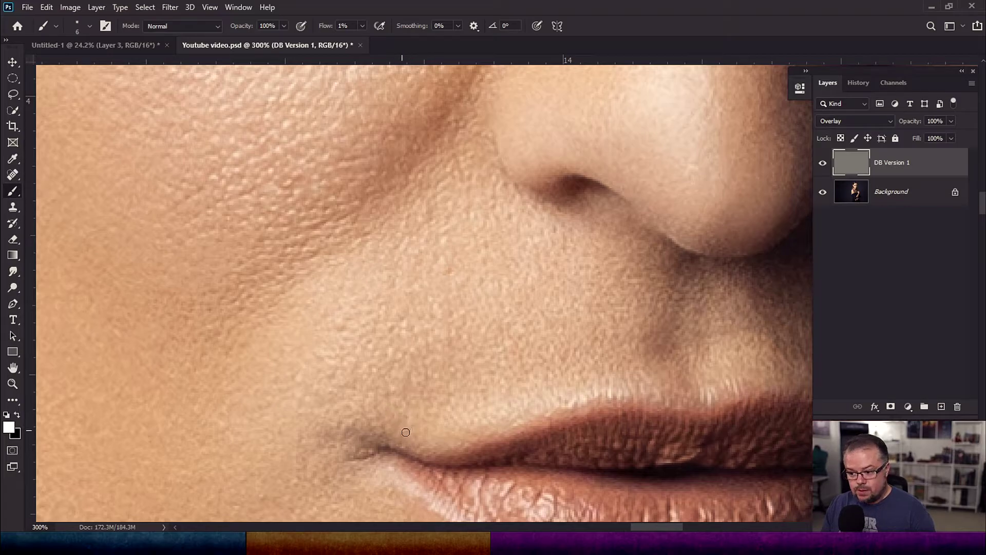
key("bracketleft")
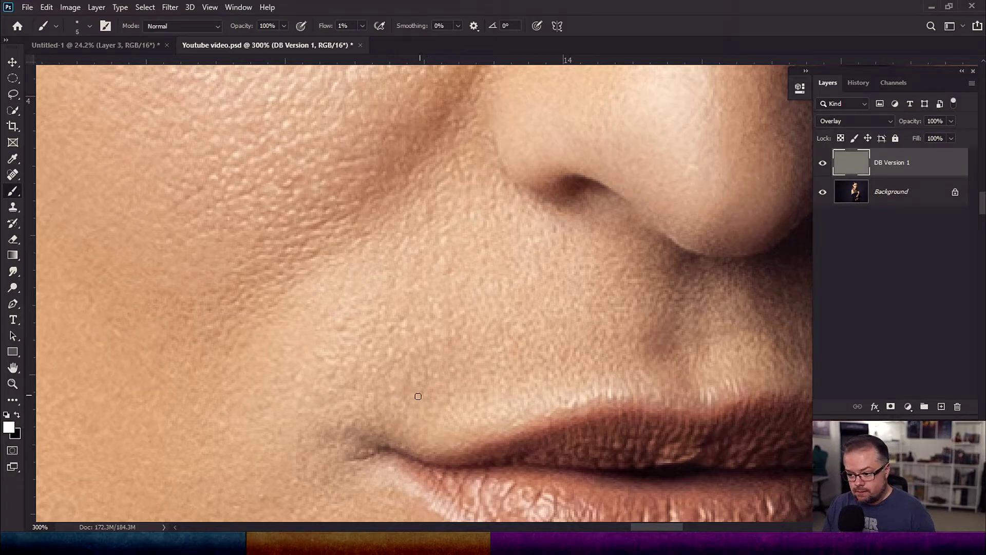
left_click(452, 398)
Step: Dodge the dark skin spots between the cheek fold and the nostril with the white brush at 4 to 6 px
key("bracketright")
key("bracketright")
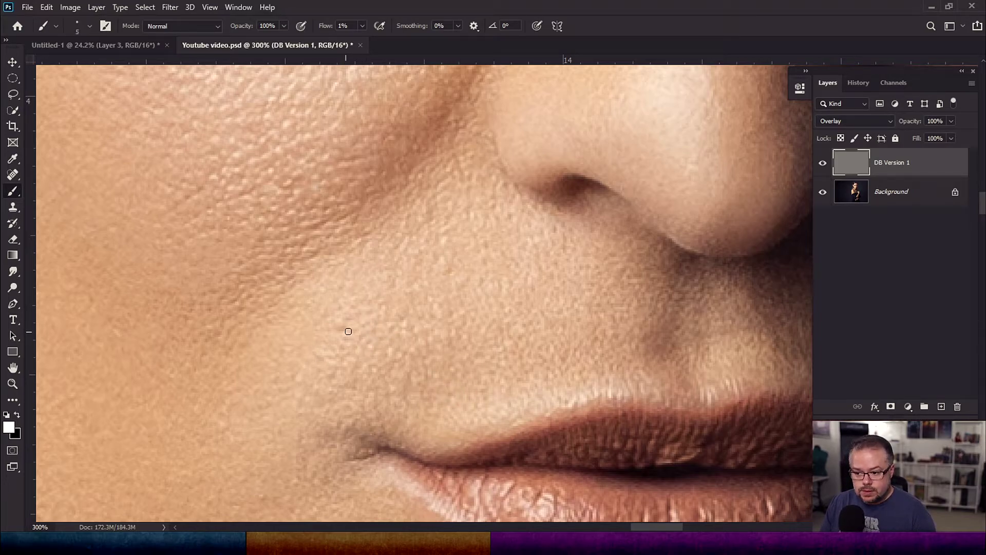
key("[")
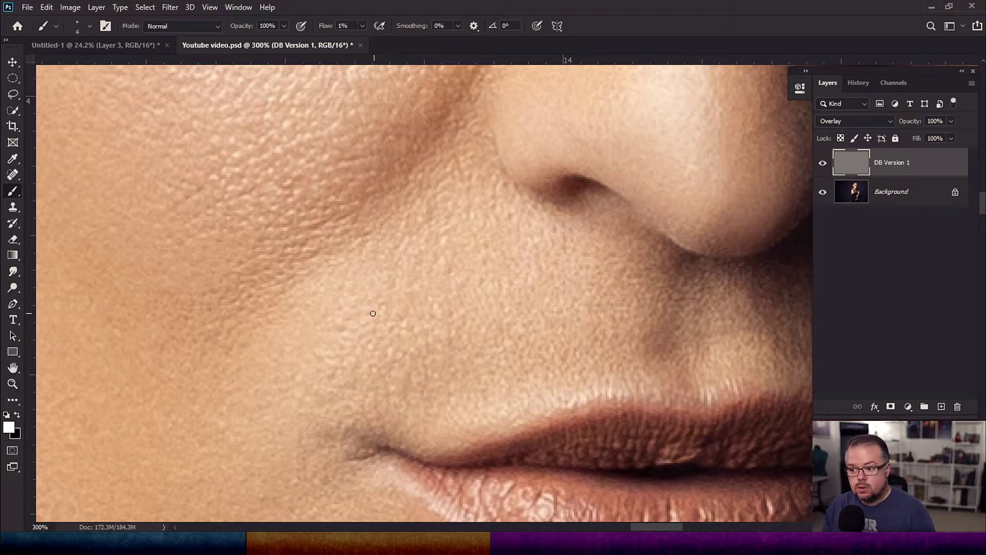
key("]")
key("]")
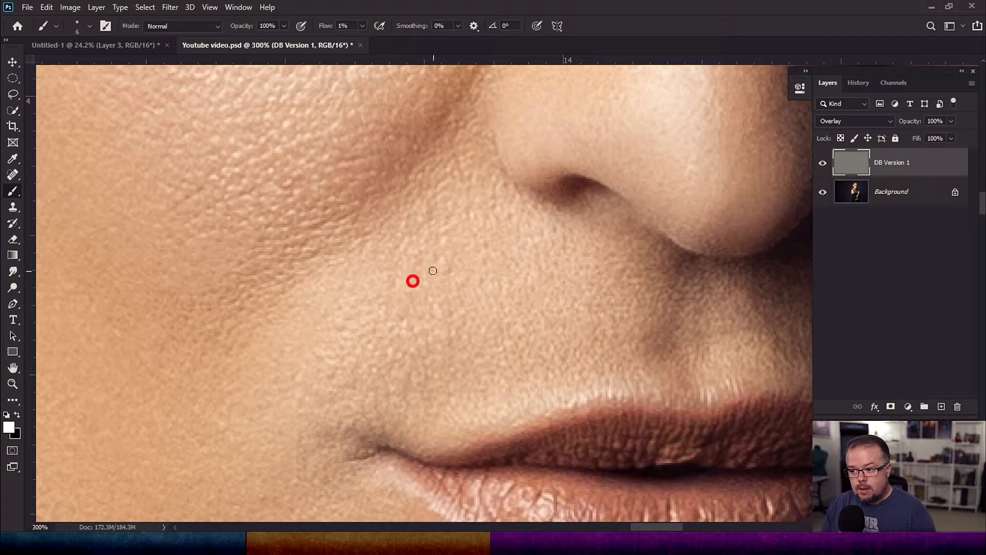
key("[")
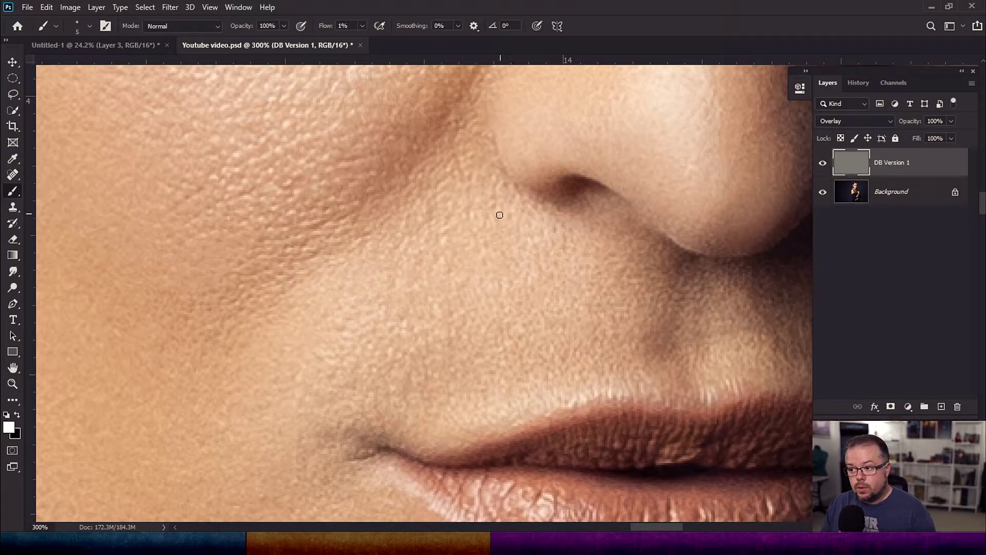
left_click(557, 222)
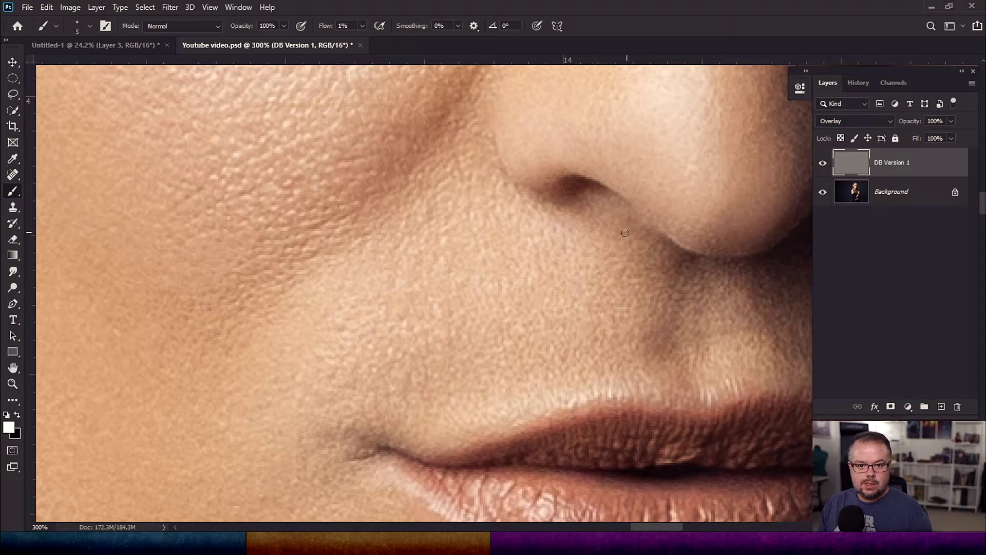
Step: Dodge the dark skin spots just above the upper lip with the white brush at 5 to 6 px
key("bracketright")
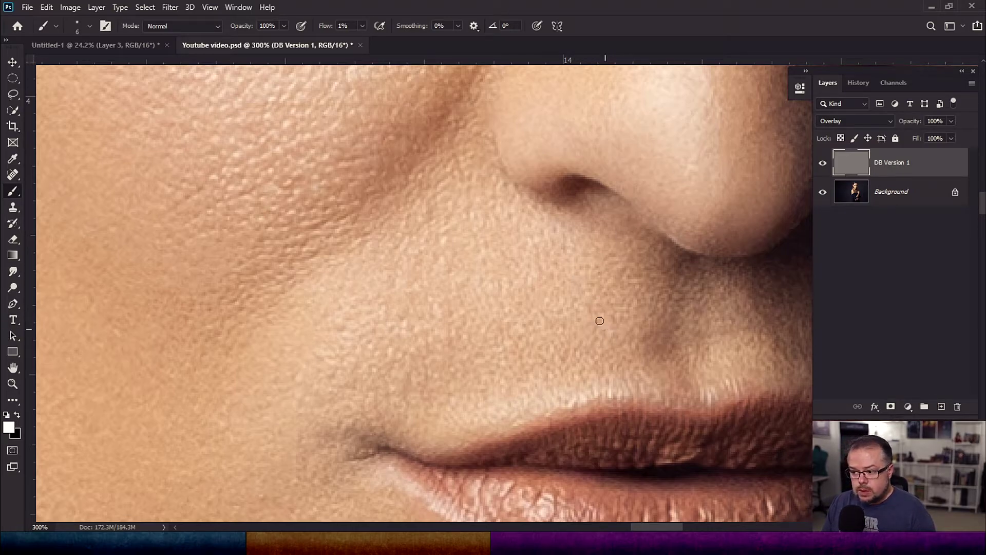
left_click(561, 318)
left_click(549, 337)
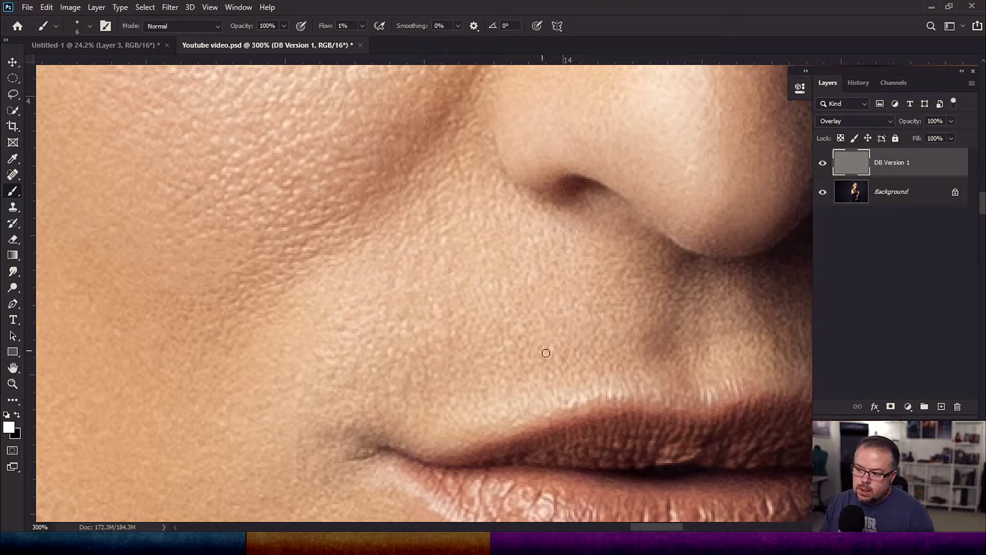
key("bracketleft")
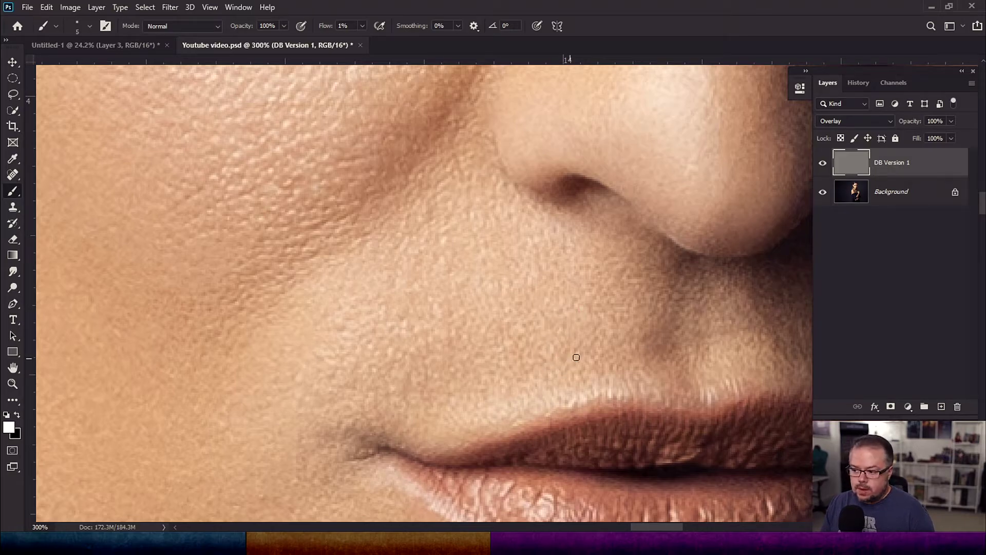
left_click(565, 363)
left_click(587, 383)
left_click(592, 359)
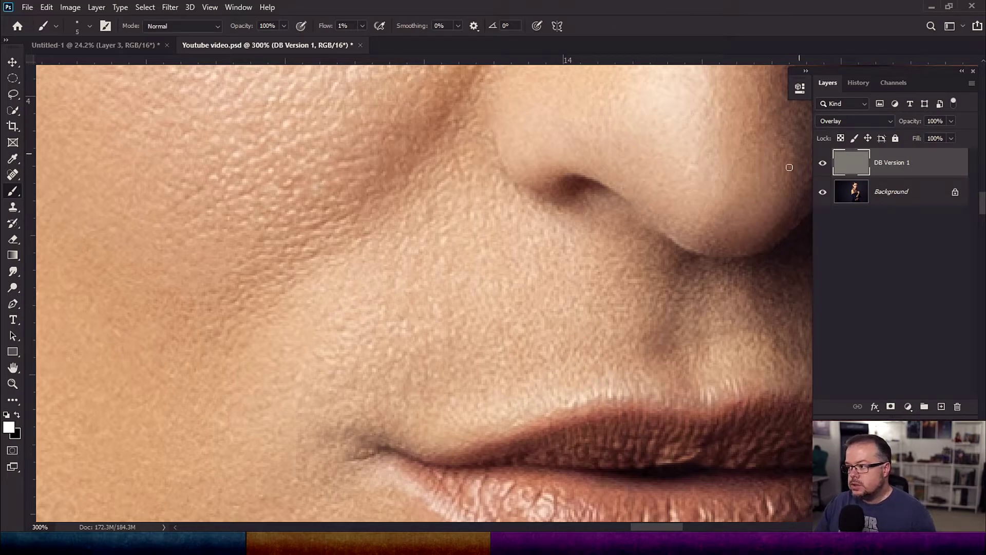
Step: Compare the skin around the mouth with DB Version 1 hidden and shown, and view the face at 100%
left_click(822, 163)
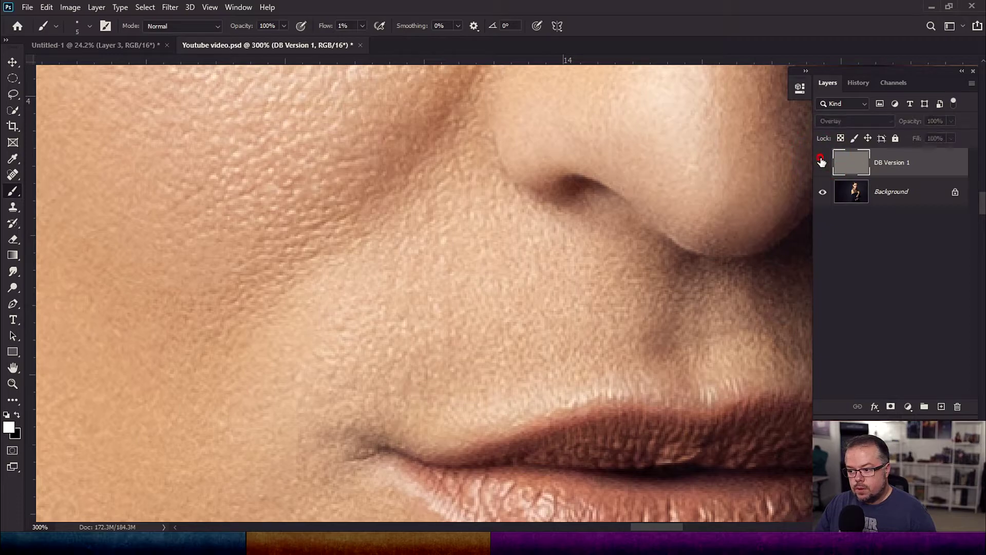
left_click(822, 163)
left_click(820, 163)
left_click(820, 164)
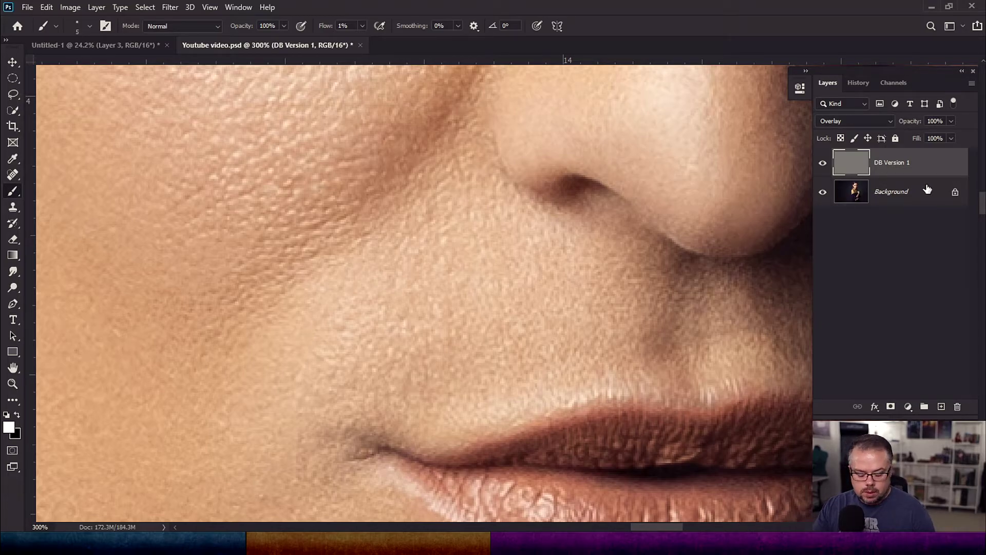
key("ctrl+1")
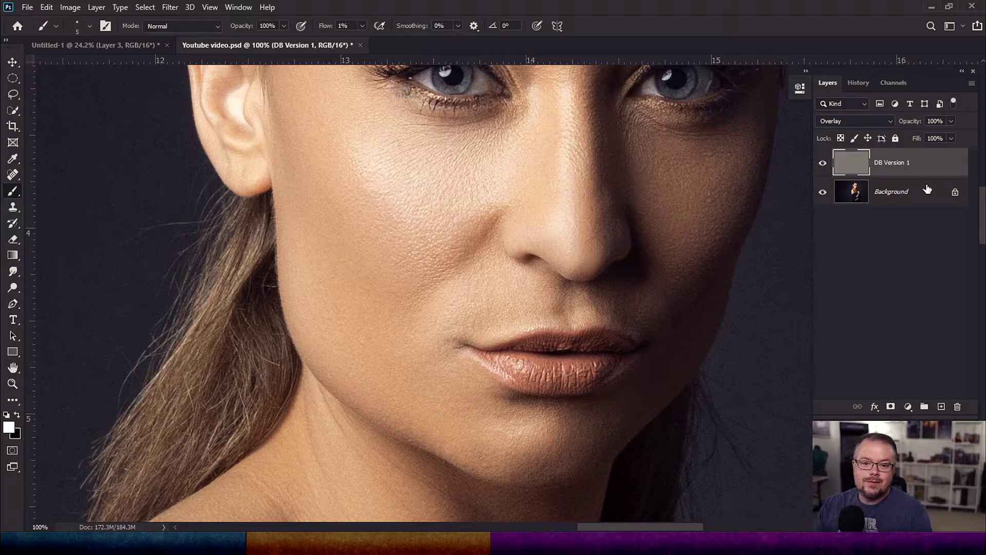
Step: Hide the DB Version 1 layer and add two Curves adjustment layers directly above the Background
left_click(824, 157)
left_click(916, 194)
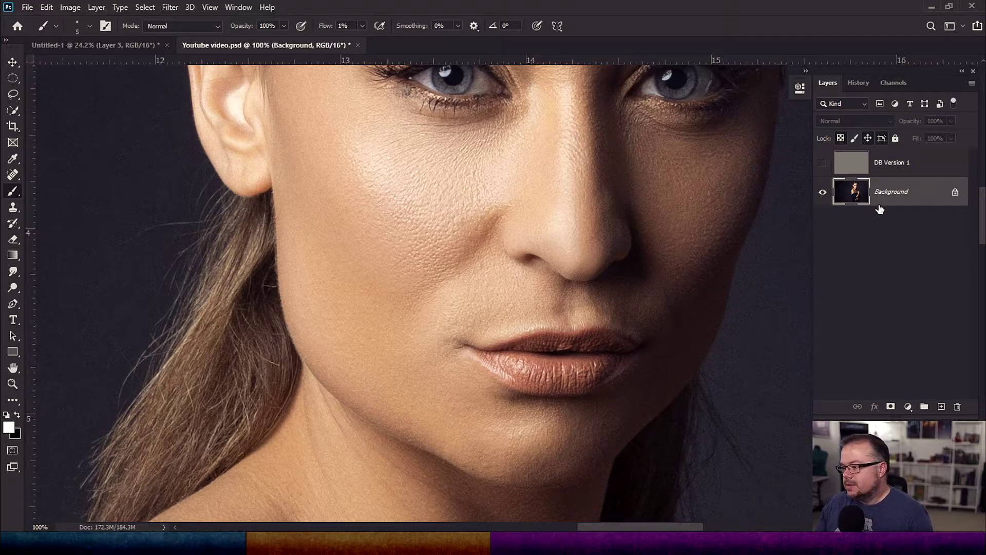
left_click(908, 407)
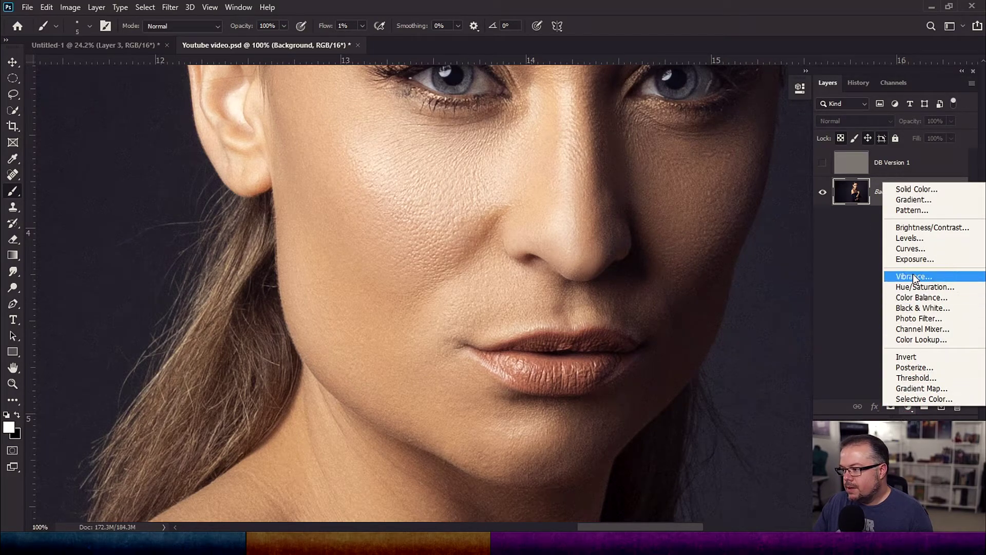
left_click(911, 249)
left_click(909, 407)
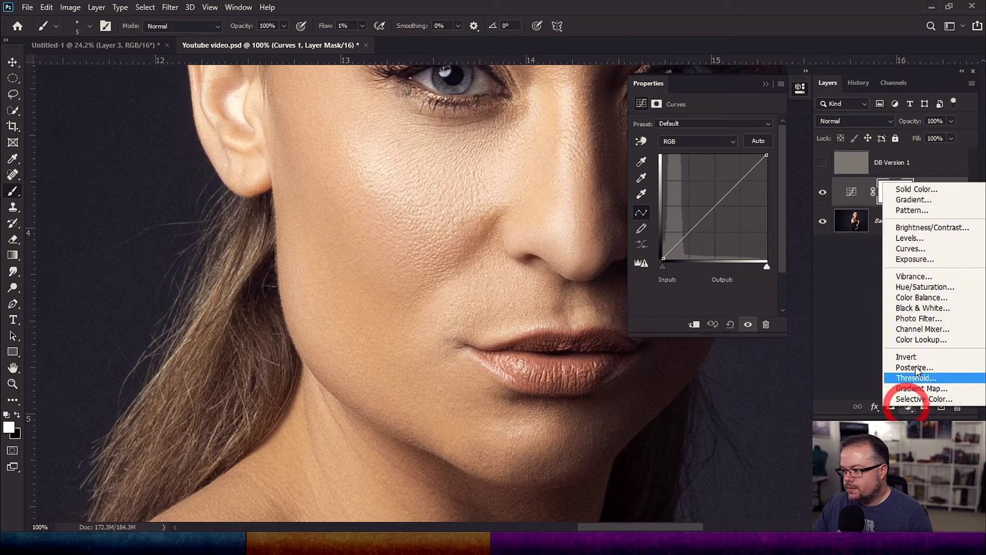
left_click(910, 249)
Step: Rename the upper Curves layer "Dodge" and the lower one "Burn"
double_click(936, 198)
type("Dodge")
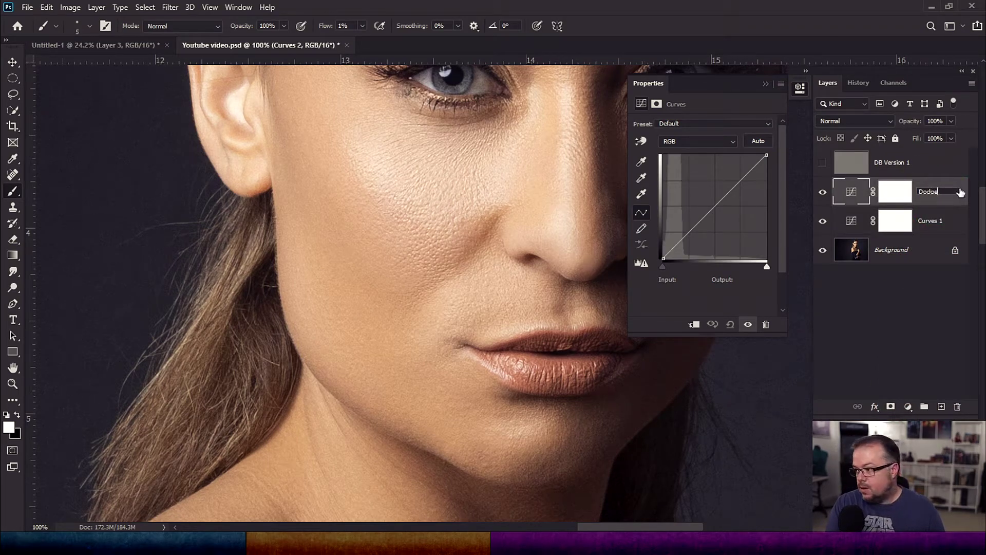
double_click(931, 221)
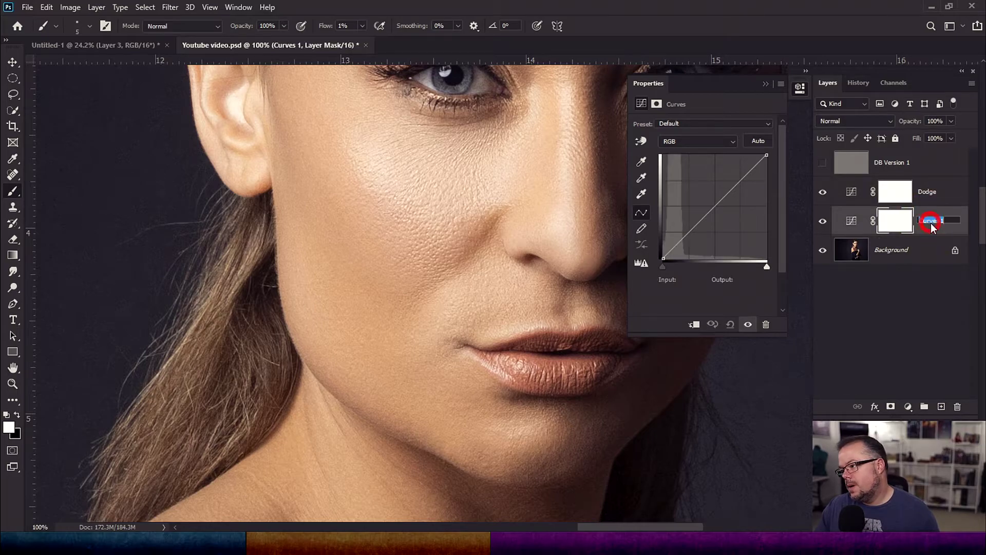
type("Burn")
key("Return")
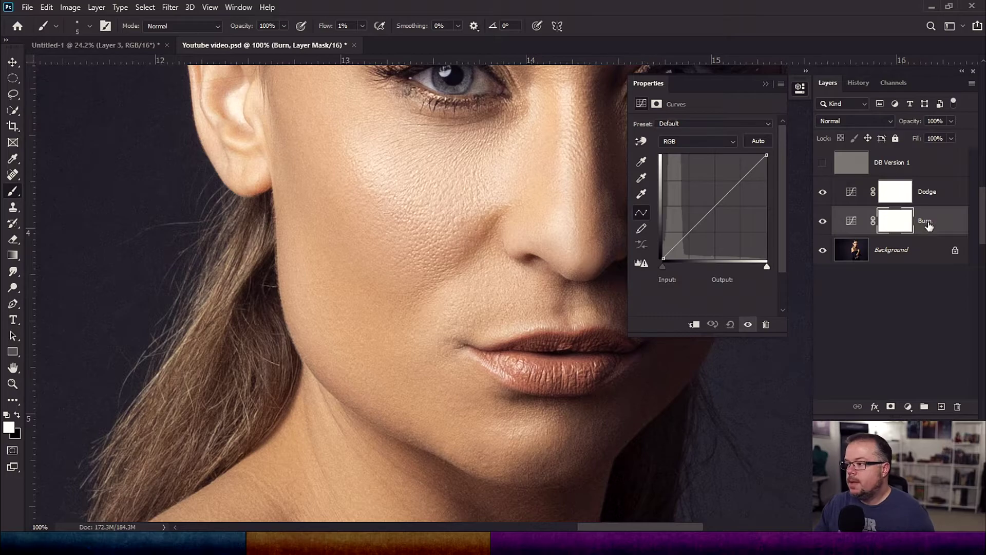
Step: With the Dodge layer hidden, lower the Burn curve's midpoint to input 129, output 87, and invert its mask to black
left_click(822, 192)
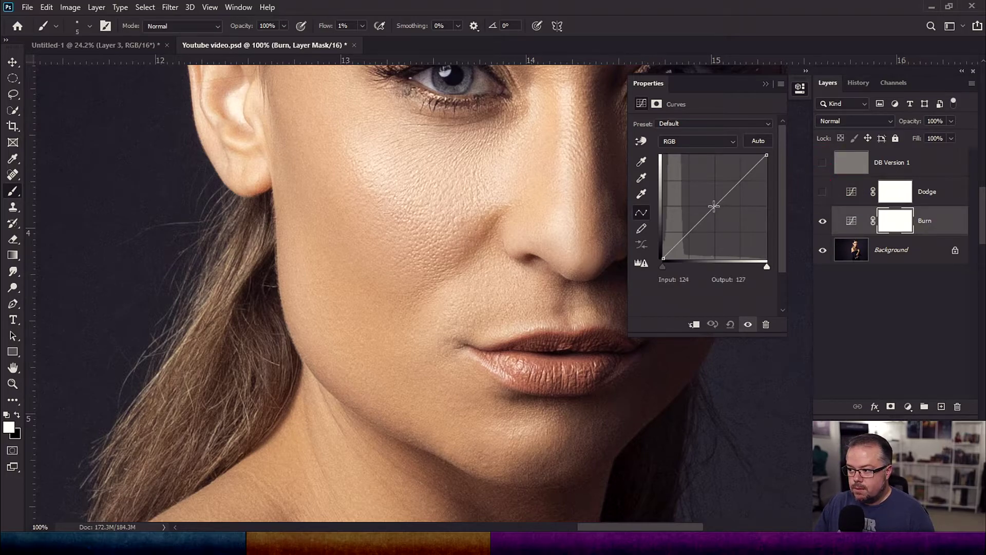
left_click_drag(715, 205, 715, 223)
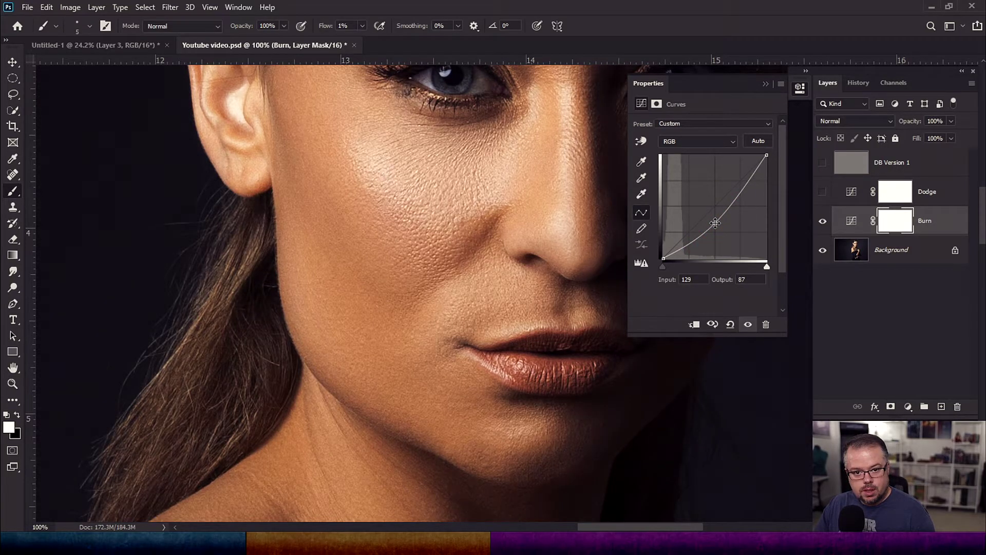
left_click(893, 222)
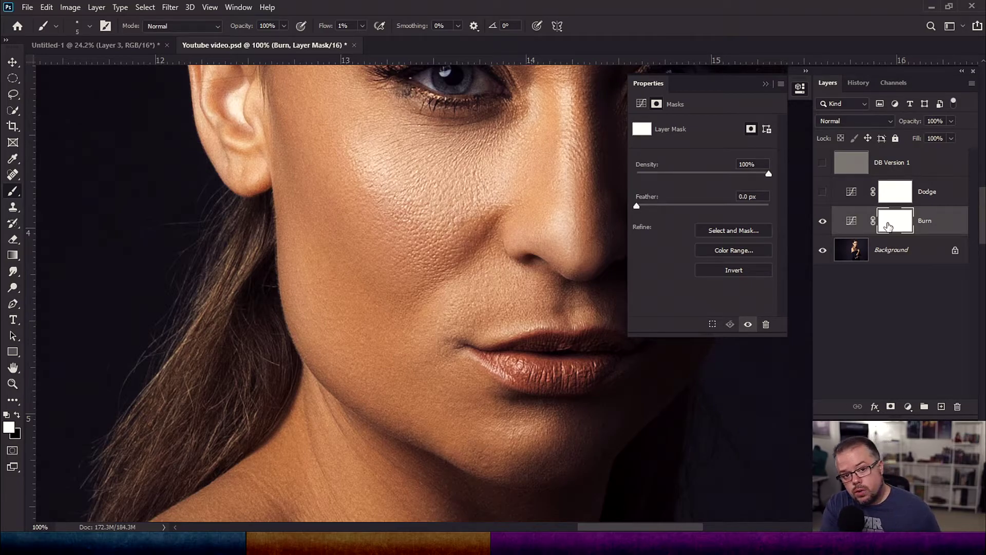
key("ctrl+i")
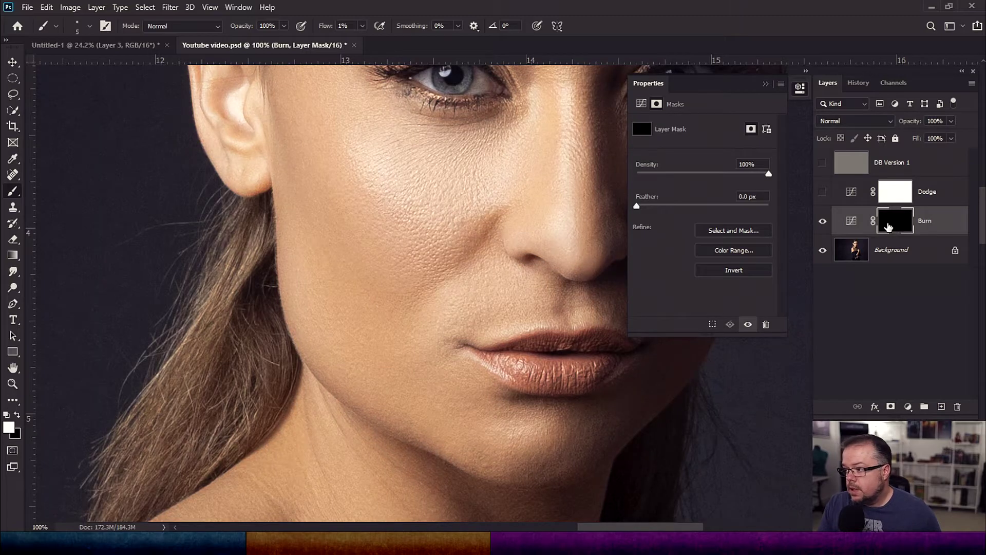
Step: Show the Dodge layer, raise its curve's midpoint to input 130, output 159, and invert its mask to black
left_click(822, 191)
left_click(850, 192)
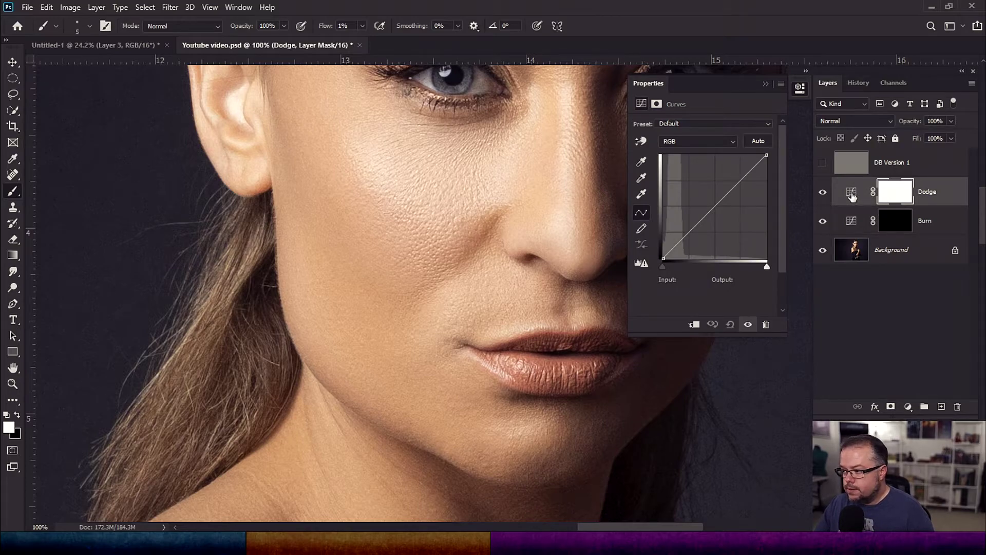
left_click_drag(716, 205, 716, 193)
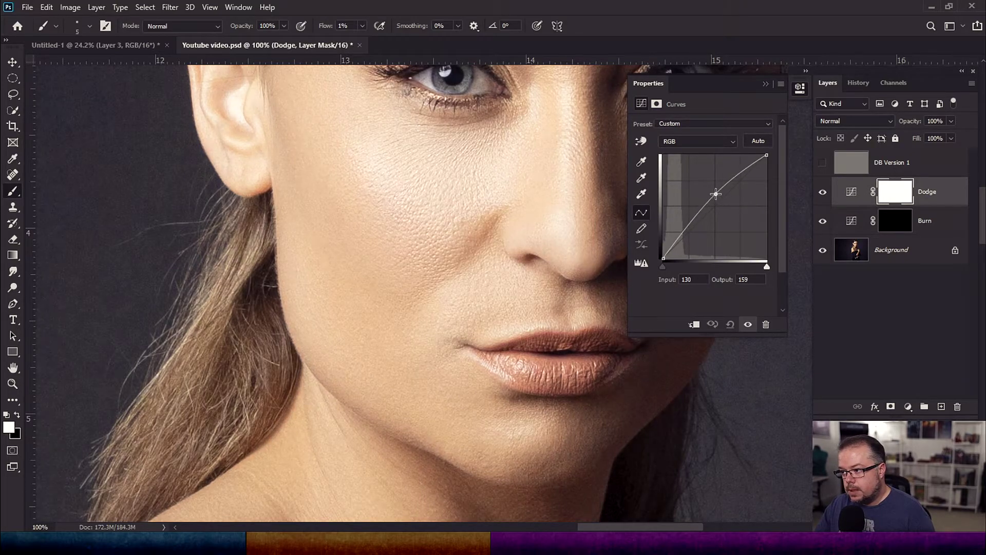
left_click(901, 200)
key("ctrl+i")
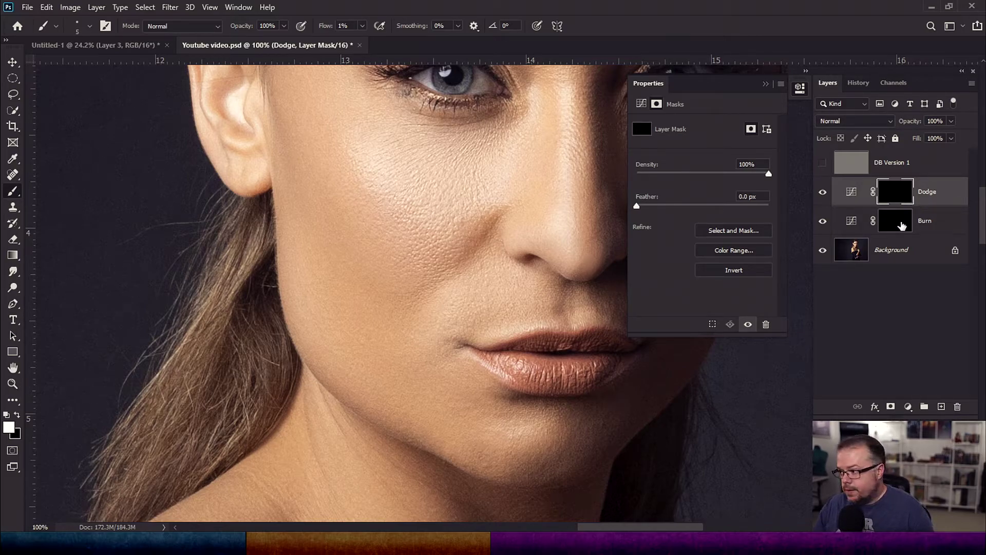
left_click(898, 226)
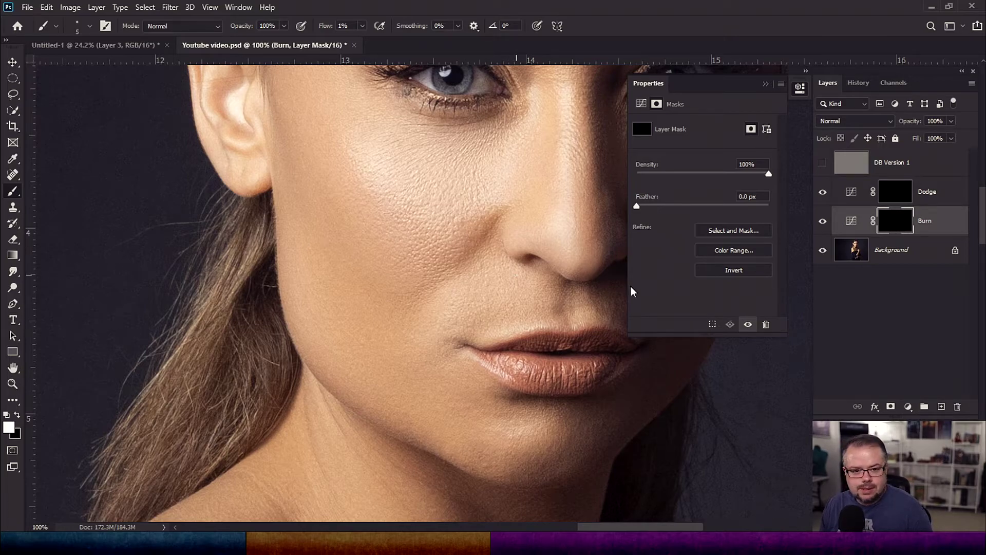
left_click(765, 84)
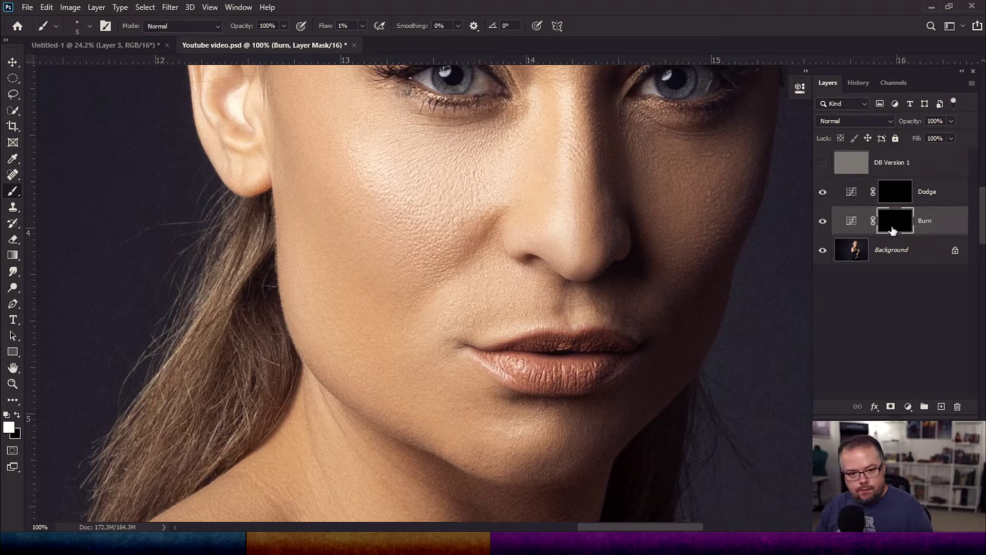
Step: Add a Black & White adjustment layer with the default preset directly above the Dodge layer
left_click(964, 198)
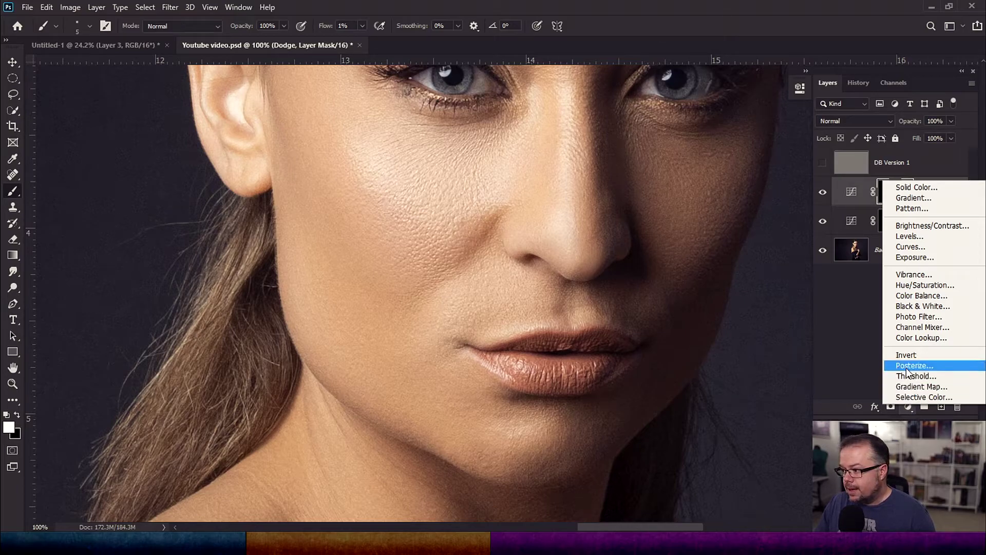
left_click(920, 306)
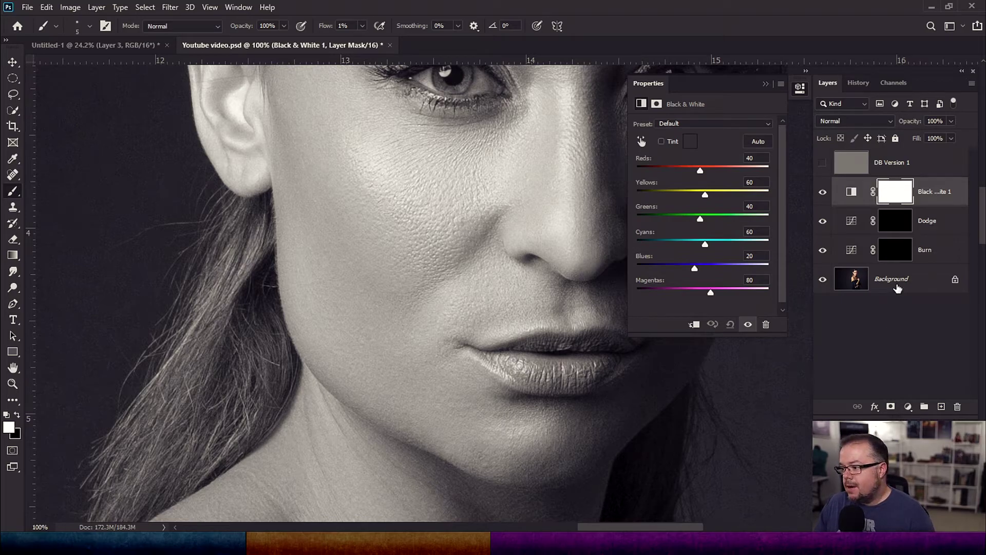
left_click(899, 281)
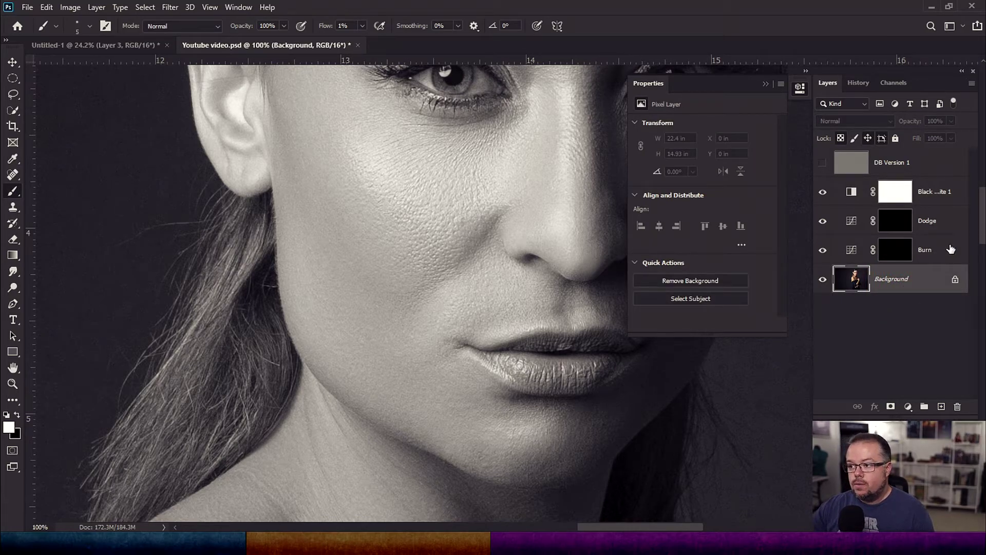
left_click(766, 84)
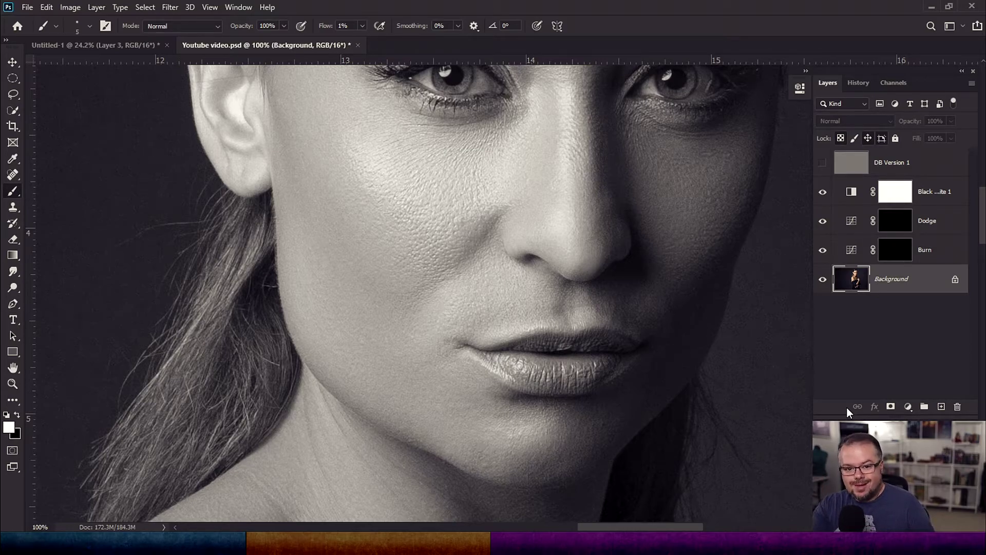
Step: On the Dodge mask, lighten the dark skin above the upper lip with the white brush at 3% flow, starting at 40 px
key("z")
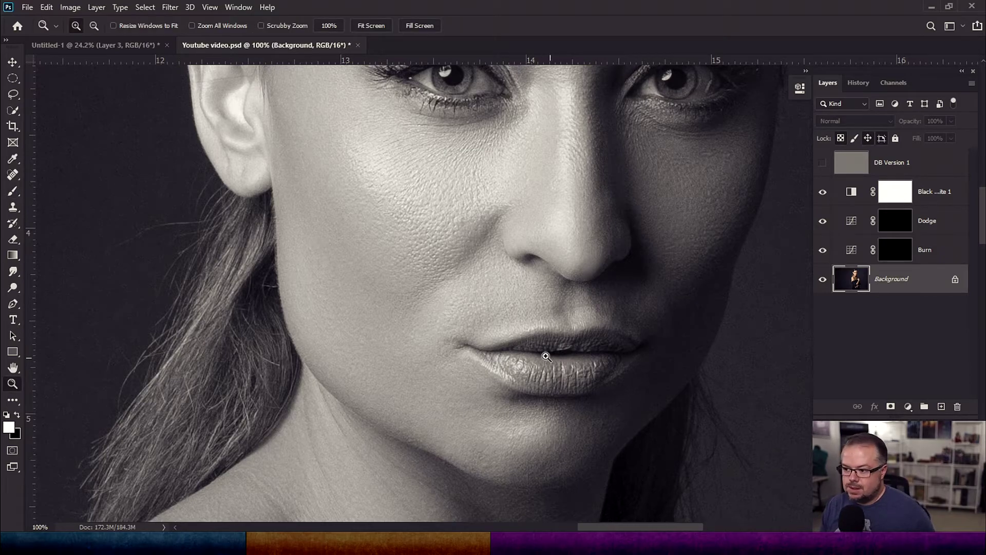
left_click(495, 319)
key("b")
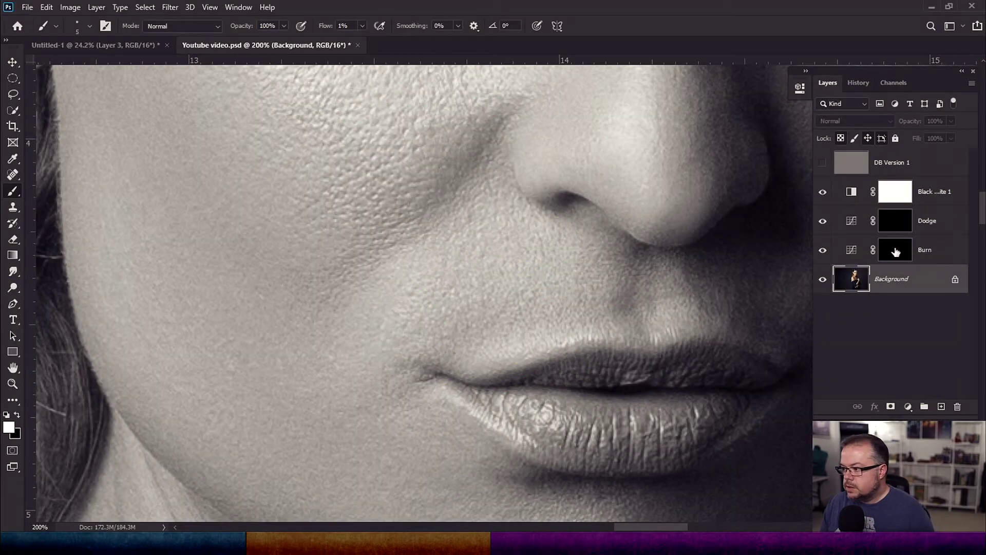
left_click(902, 218)
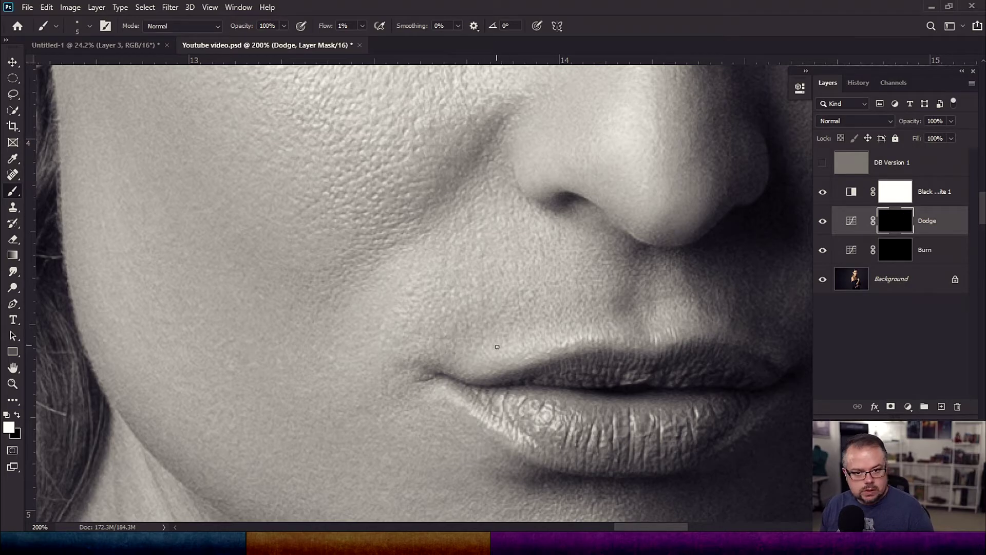
key("shift+0")
key("shift+3")
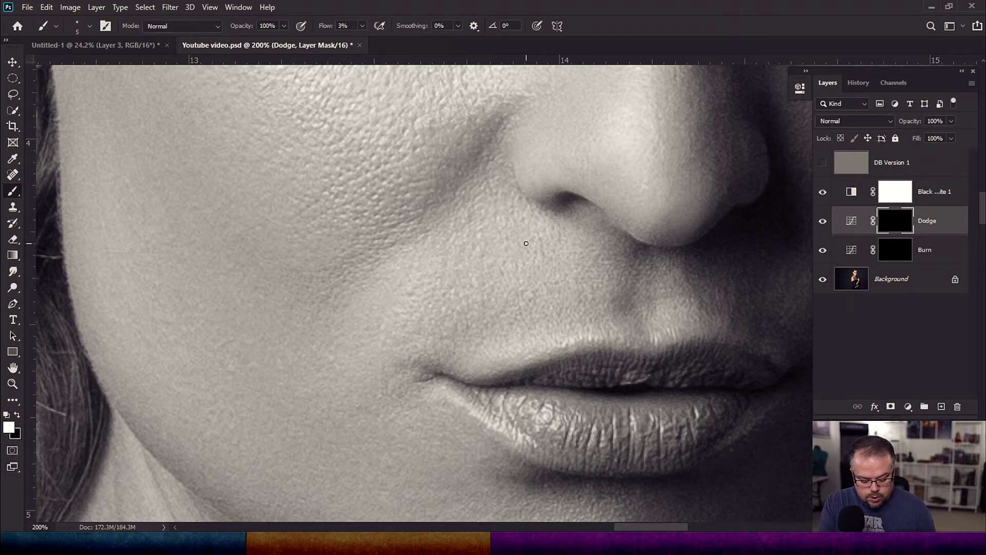
key("bracketright")
key("bracketright")
key("bracketright")
key("bracketright")
key("bracketright")
key("bracketright")
key("bracketright")
key("bracketright")
key("bracketright")
key("bracketright")
key("bracketright")
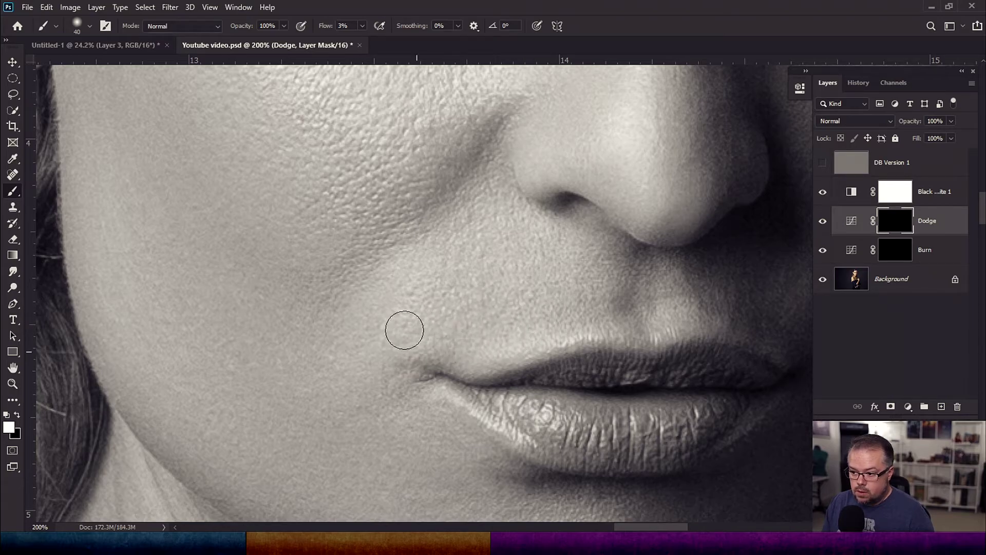
left_click(585, 304)
key("bracketleft")
key("bracketleft")
key("bracketleft")
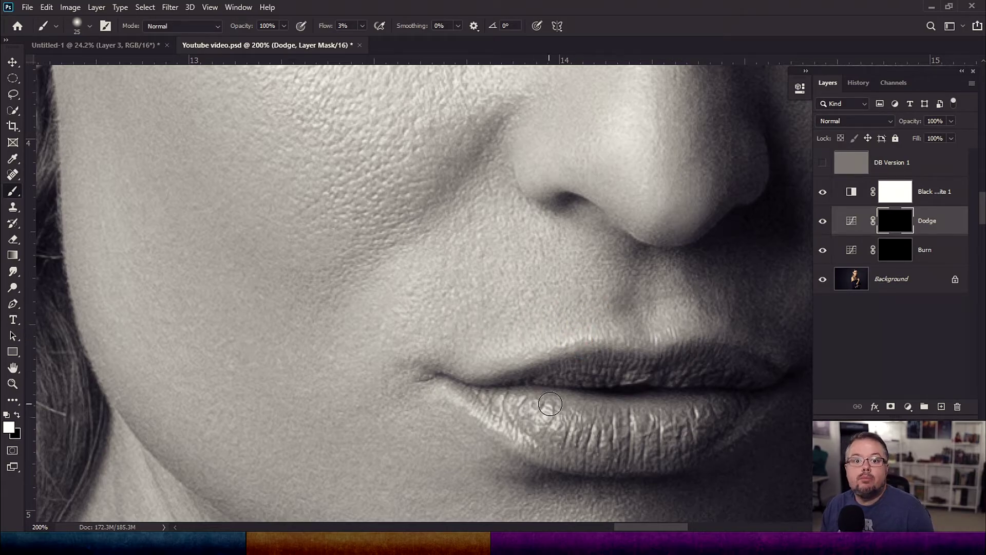
key("bracketleft")
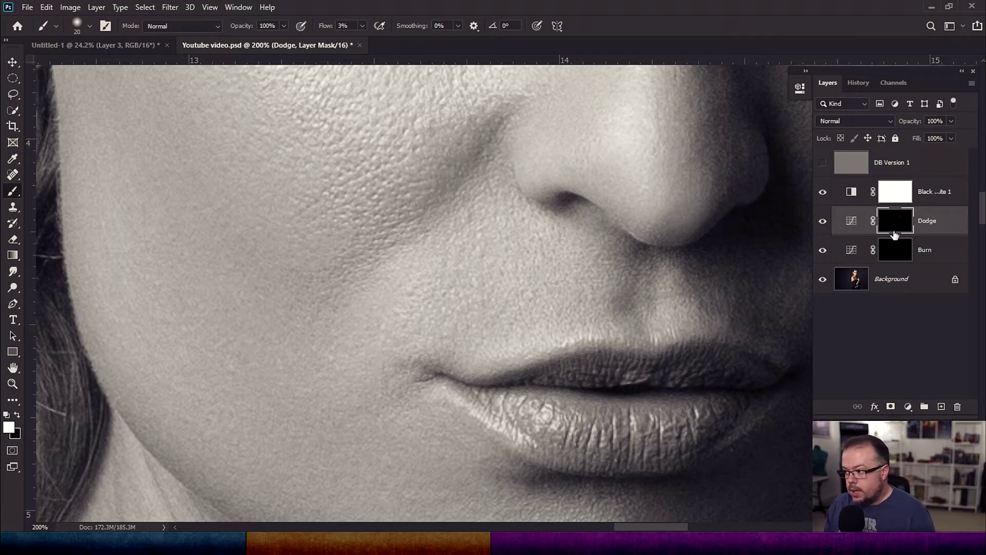
Step: Burn the bright skin beneath the nose with a 25 to 30 px brush, and dodge the skin below the mouth corner at 25 px
left_click(892, 249)
key("bracketright")
key("bracketright")
key("bracketright")
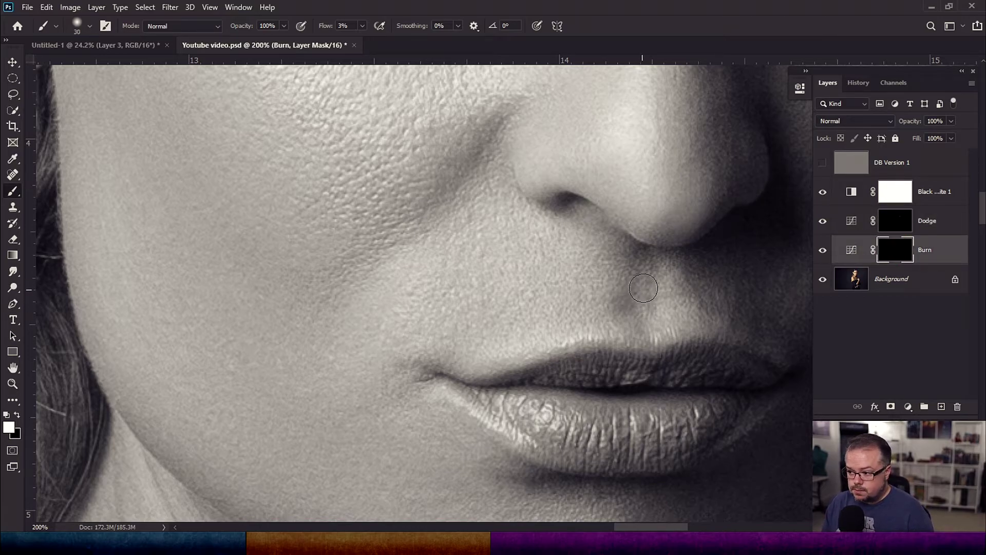
key("bracketleft")
key("bracketleft")
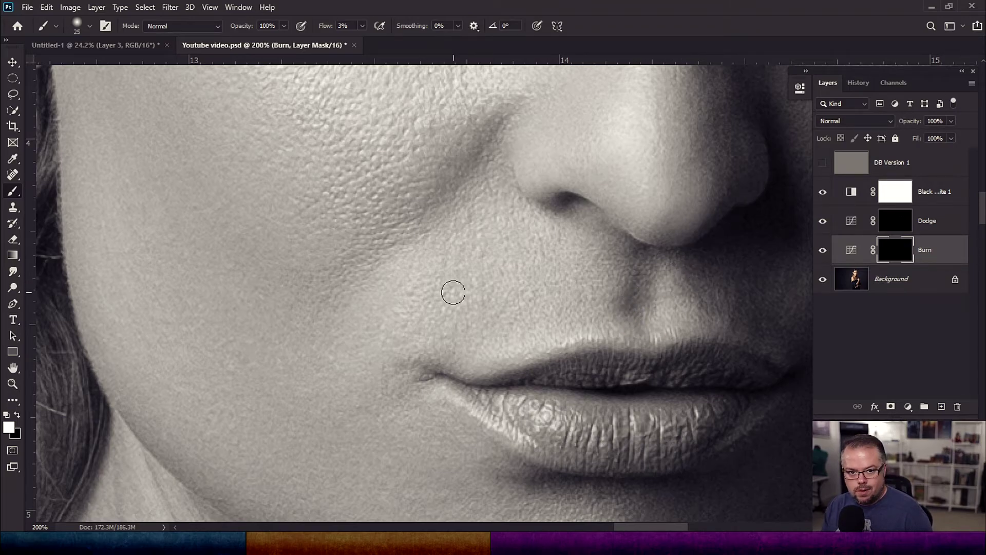
left_click(913, 225)
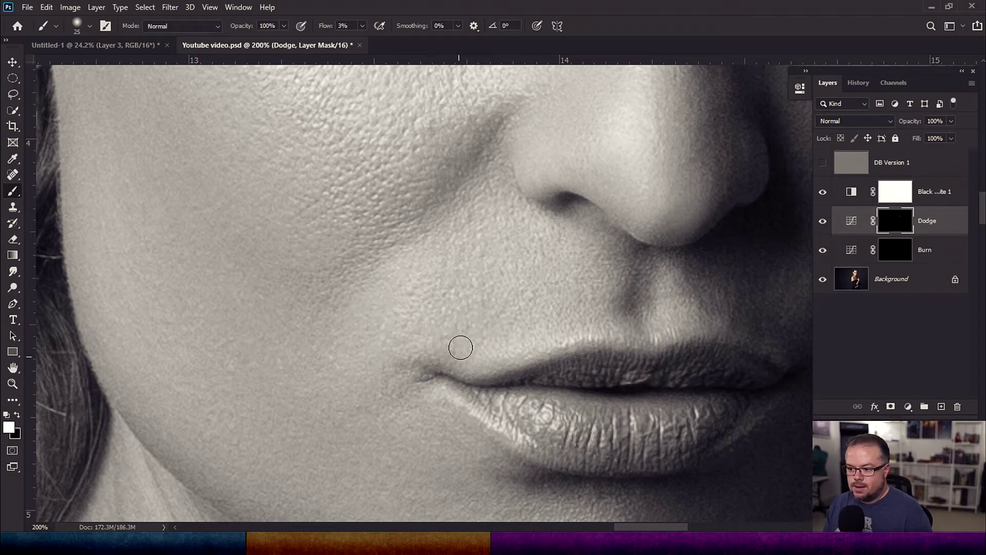
mouse_move(387, 461)
left_mouse_down()
mouse_move(361, 253)
mouse_move(428, 468)
left_mouse_up()
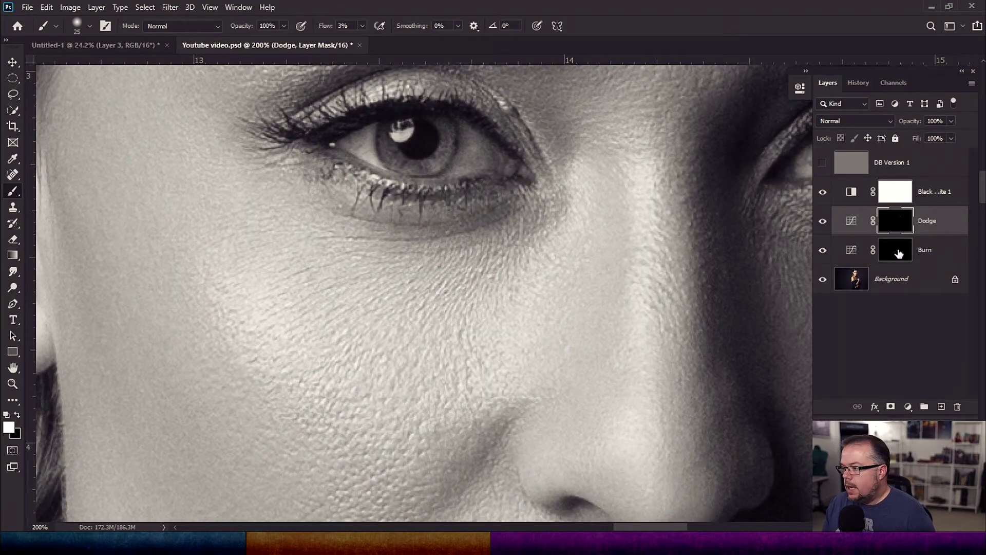
Step: On the Burn mask, darken the bright cheek skin beside the nose with the white brush at about 45 px
left_click(900, 252)
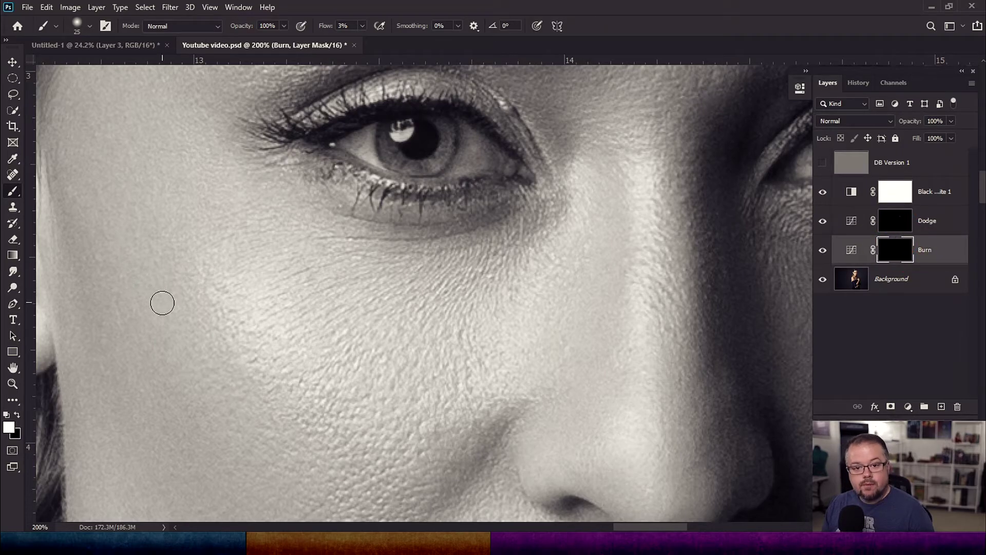
key("bracketright")
key("bracketright")
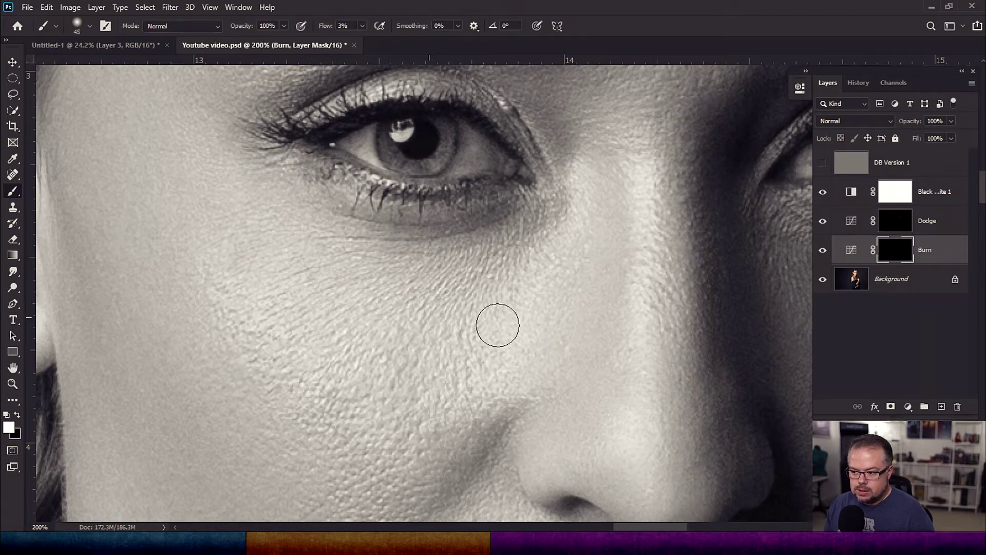
left_click_drag(515, 355, 489, 386)
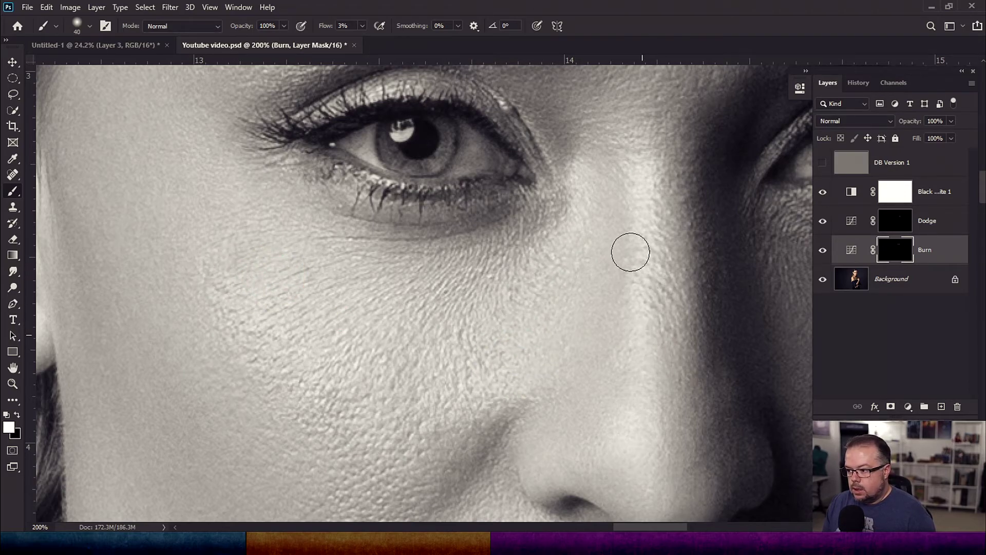
Step: Burn the highlights along the bridge of the nose on the Burn mask with a 30 px brush
key("bracketleft")
key("bracketleft")
key("bracketleft")
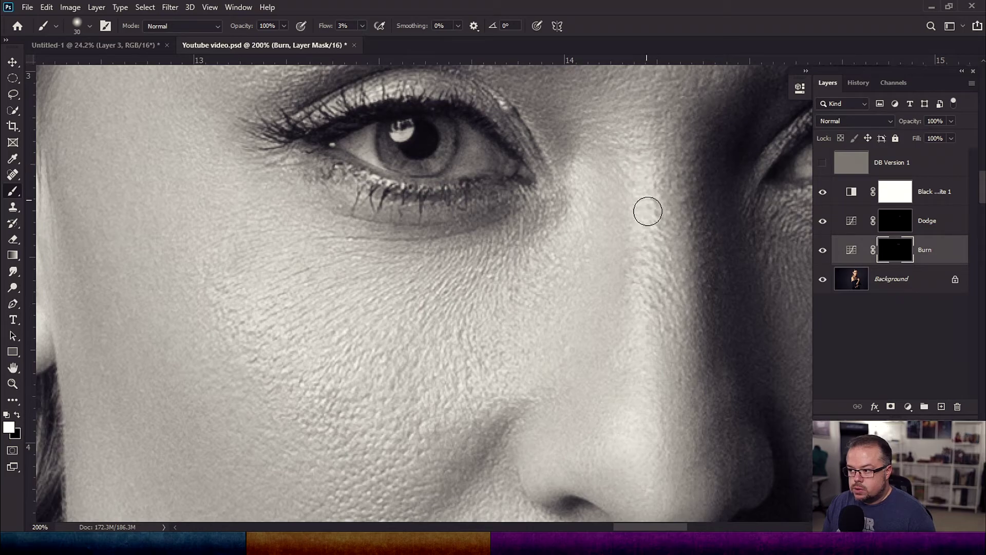
left_click_drag(623, 183, 654, 328)
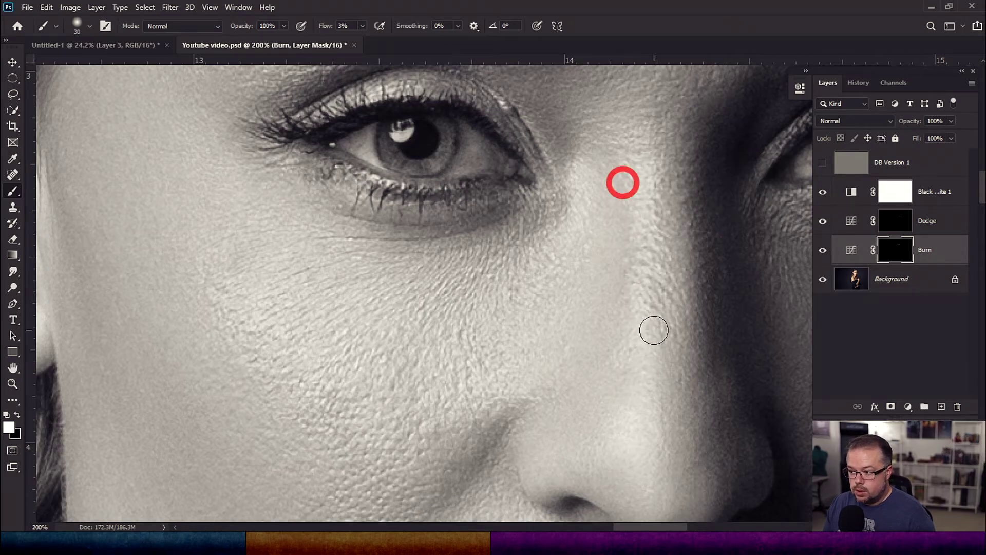
left_click_drag(625, 154, 646, 175)
Step: Burn the bright cheek skin below the eye on the Burn mask with a 50 px brush
key("bracketright")
key("bracketright")
key("bracketright")
key("bracketright")
left_click(421, 322)
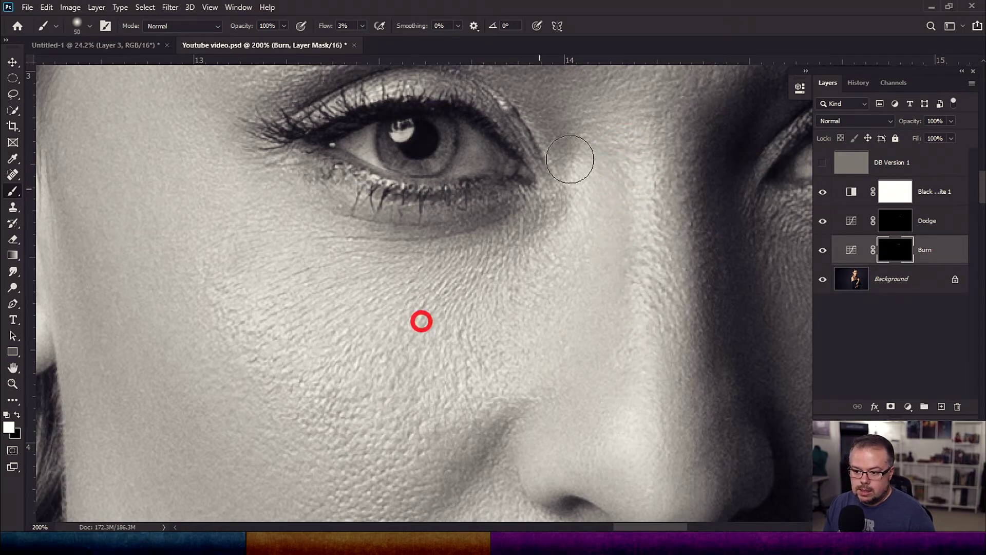